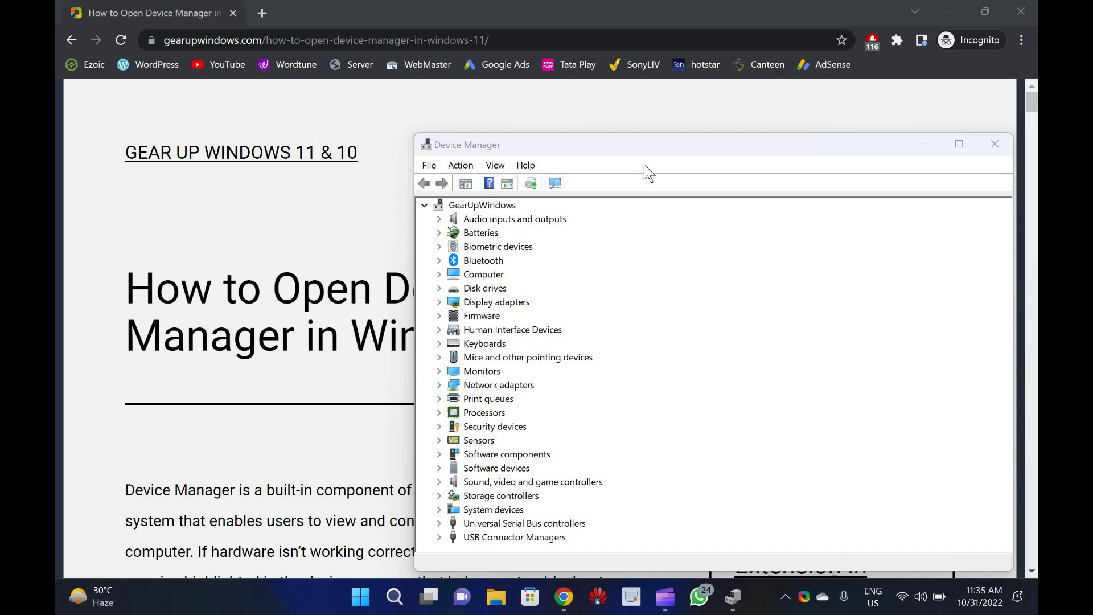
Step: Drag the Device Manager window up and left, then close it
{"action": "left_click_drag", "start_coordinate": [489, 147], "coordinate": [355, 104]}
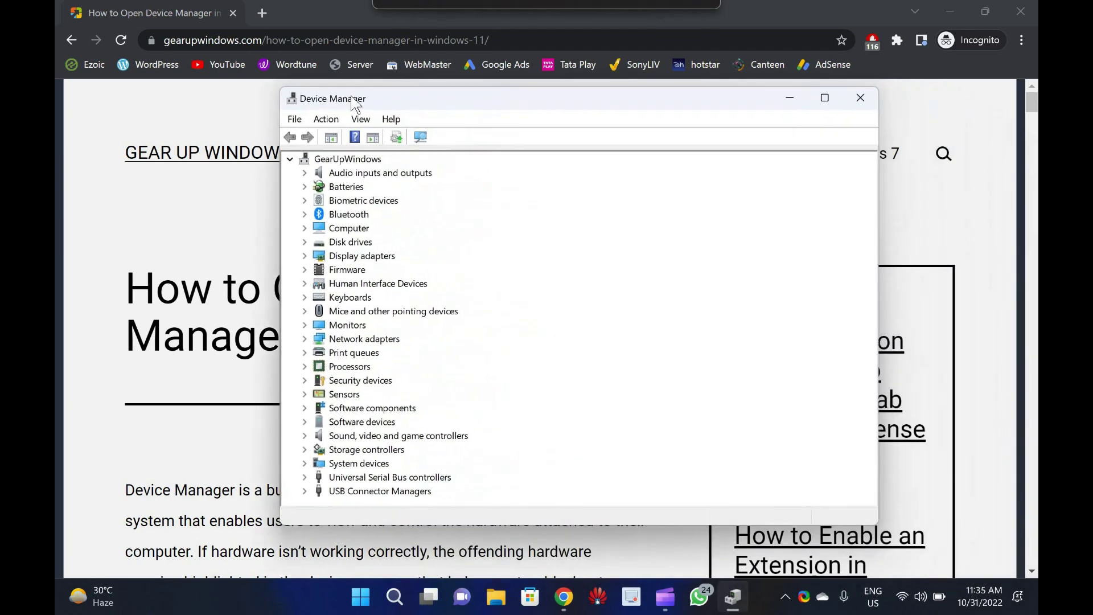
{"action": "left_click", "coordinate": [861, 100]}
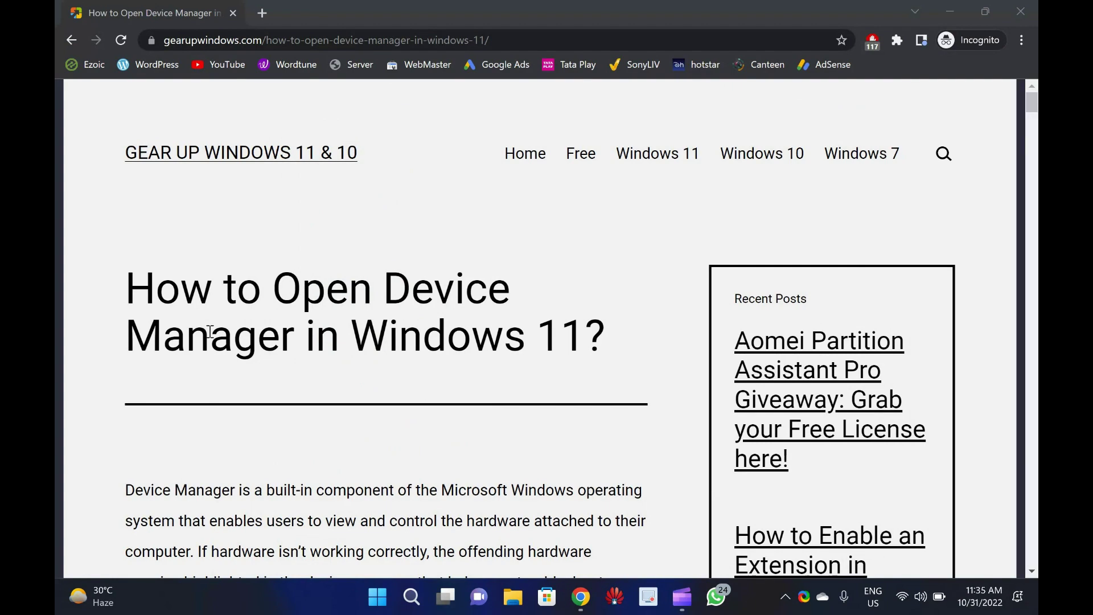
{"action": "scroll", "coordinate": [209, 332], "scroll_direction": "down", "scroll_amount": 3}
{"action": "scroll", "coordinate": [209, 331], "scroll_direction": "down", "scroll_amount": 3}
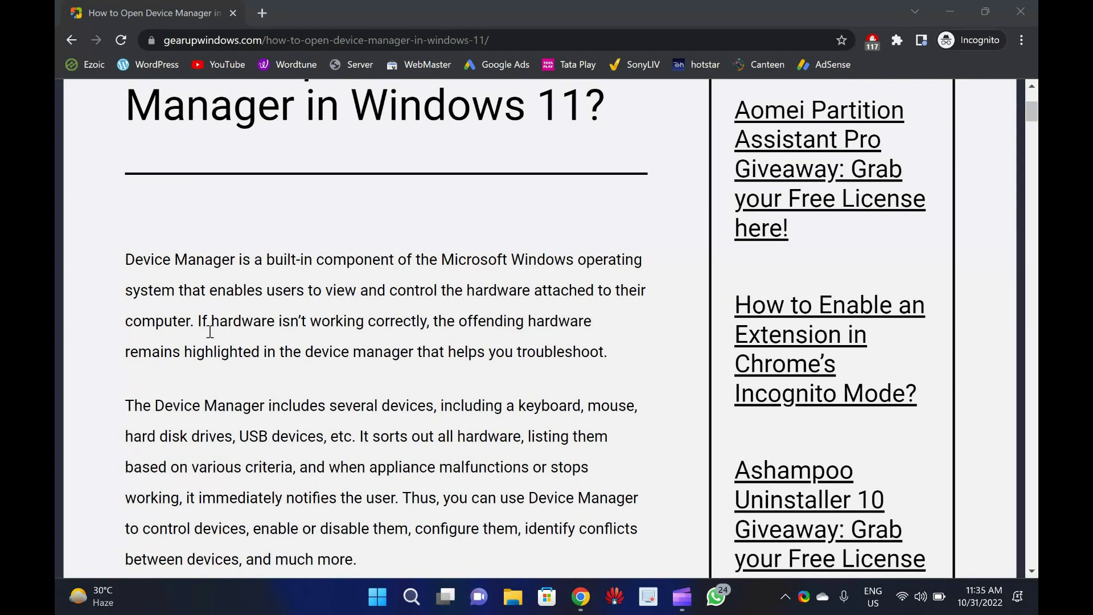
{"action": "scroll", "coordinate": [210, 332], "scroll_direction": "down", "scroll_amount": 1}
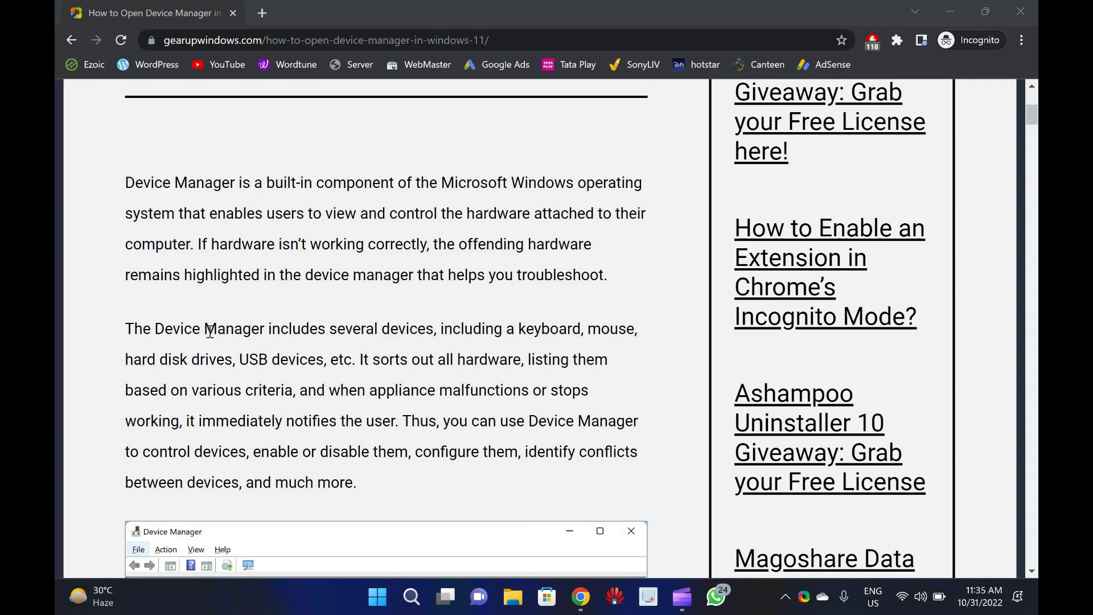
{"action": "scroll", "coordinate": [211, 355], "scroll_direction": "down", "scroll_amount": 3}
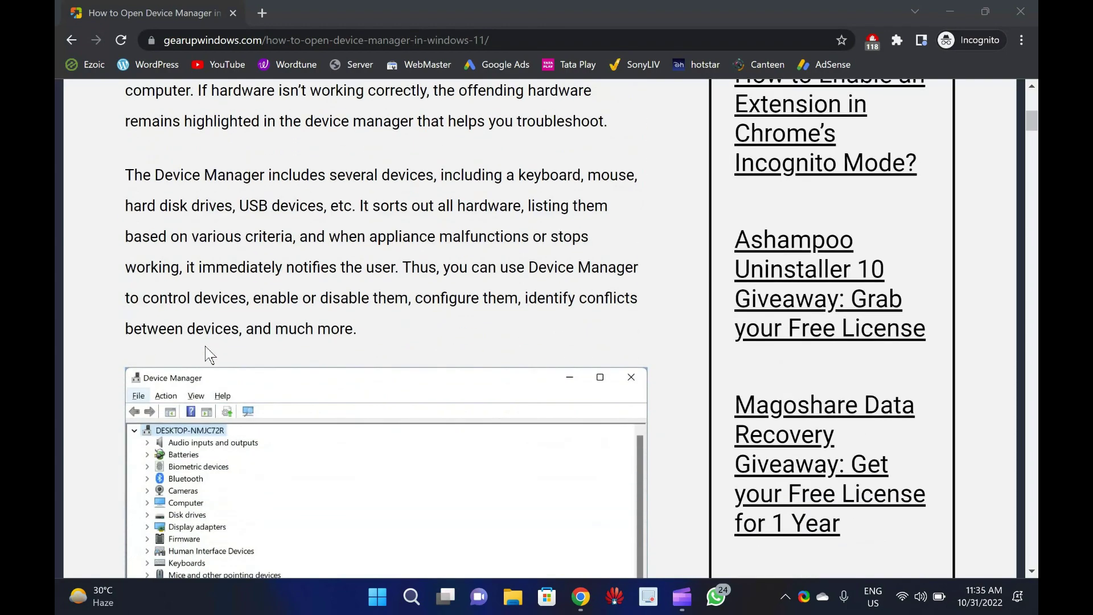
{"action": "scroll", "coordinate": [210, 354], "scroll_direction": "down", "scroll_amount": 3}
{"action": "scroll", "coordinate": [210, 355], "scroll_direction": "down", "scroll_amount": 3}
{"action": "scroll", "coordinate": [210, 355], "scroll_direction": "down", "scroll_amount": 3}
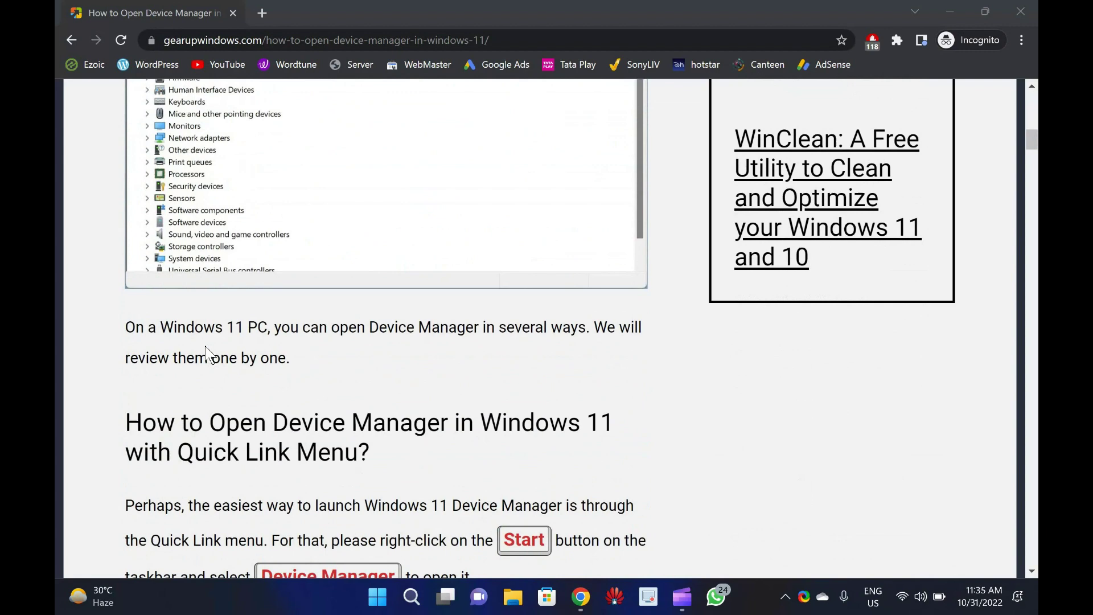
{"action": "scroll", "coordinate": [210, 355], "scroll_direction": "down", "scroll_amount": 2}
{"action": "scroll", "coordinate": [211, 354], "scroll_direction": "down", "scroll_amount": 2}
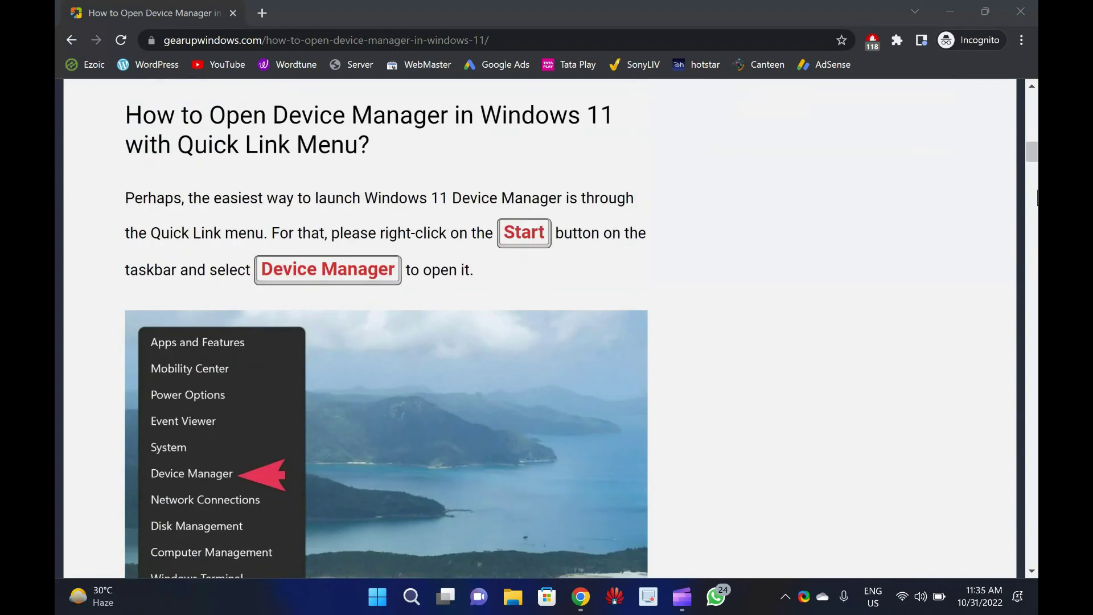
{"action": "left_click_drag", "start_coordinate": [1030, 154], "coordinate": [1030, 150]}
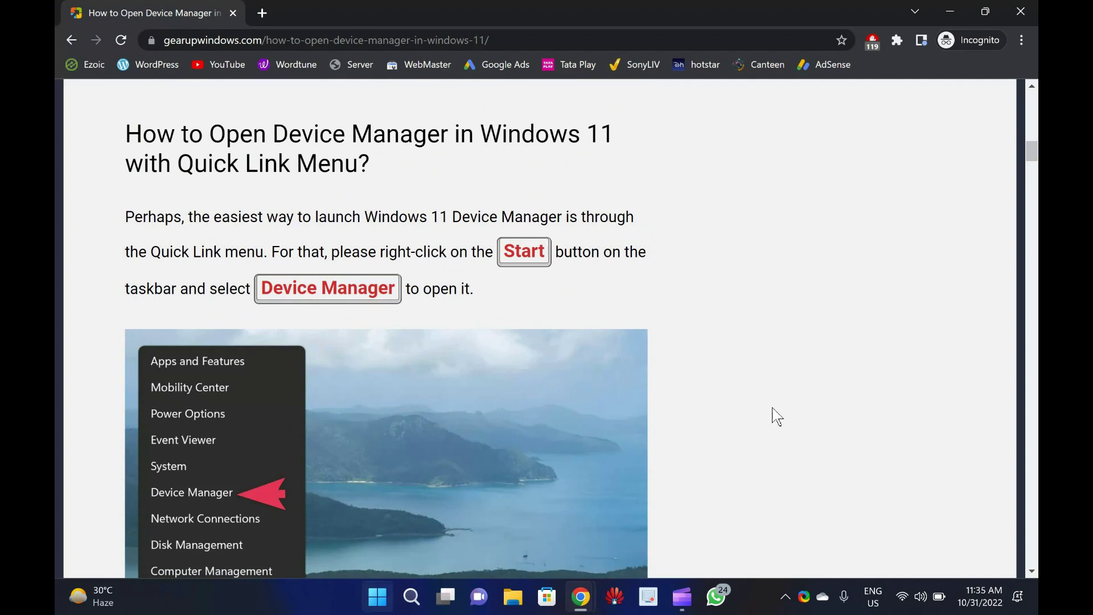
Step: Launch Device Manager from the Win+X menu and expand Audio, Batteries, Biometric and Bluetooth
{"action": "right_click", "coordinate": [377, 596]}
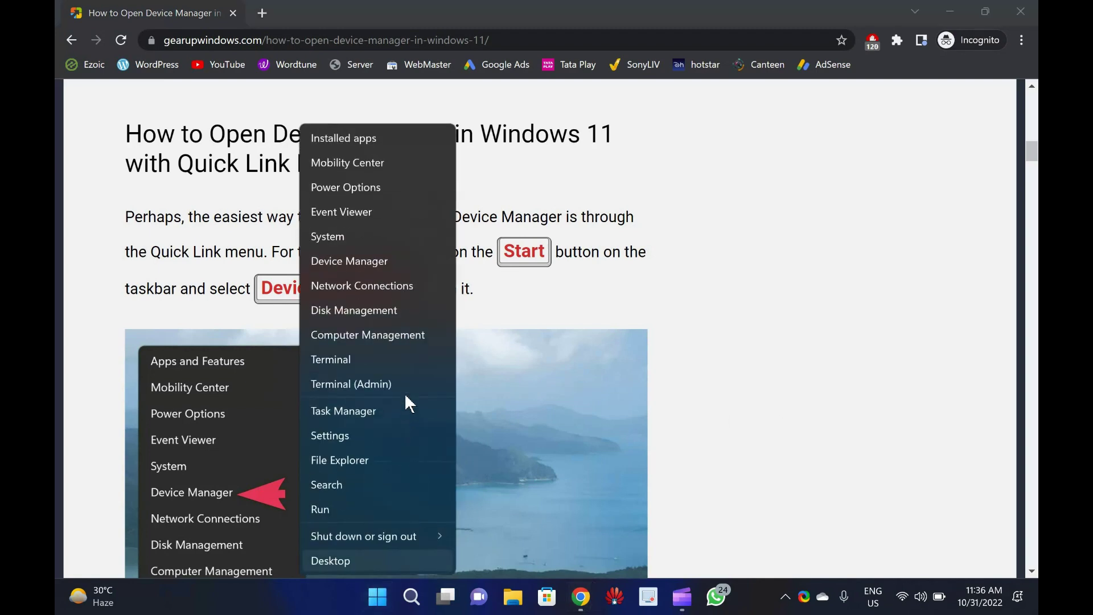
{"action": "left_click", "coordinate": [406, 259]}
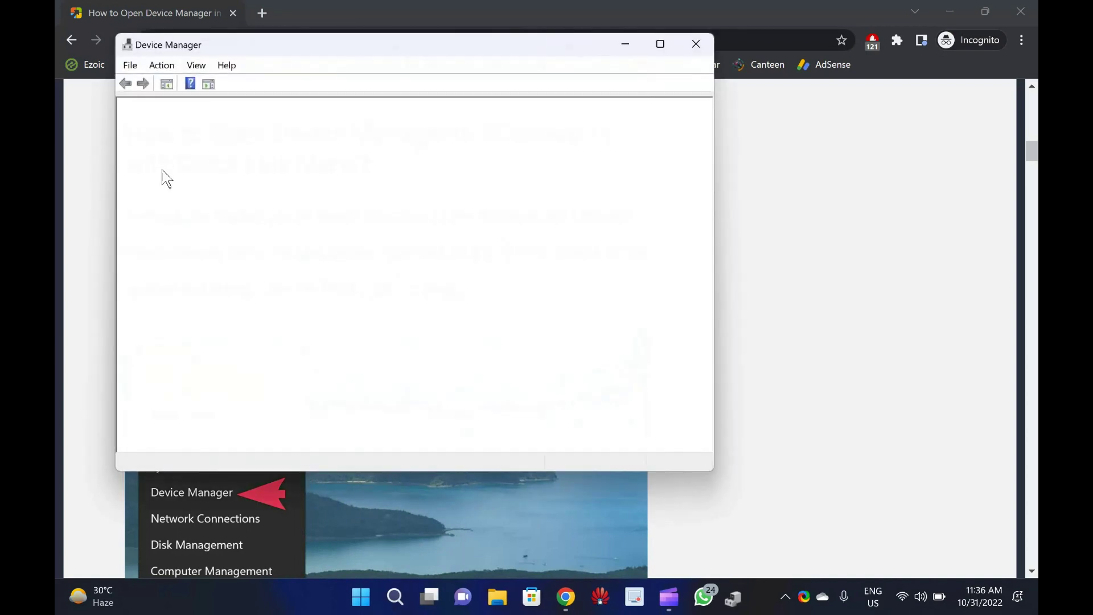
{"action": "left_click", "coordinate": [140, 118]}
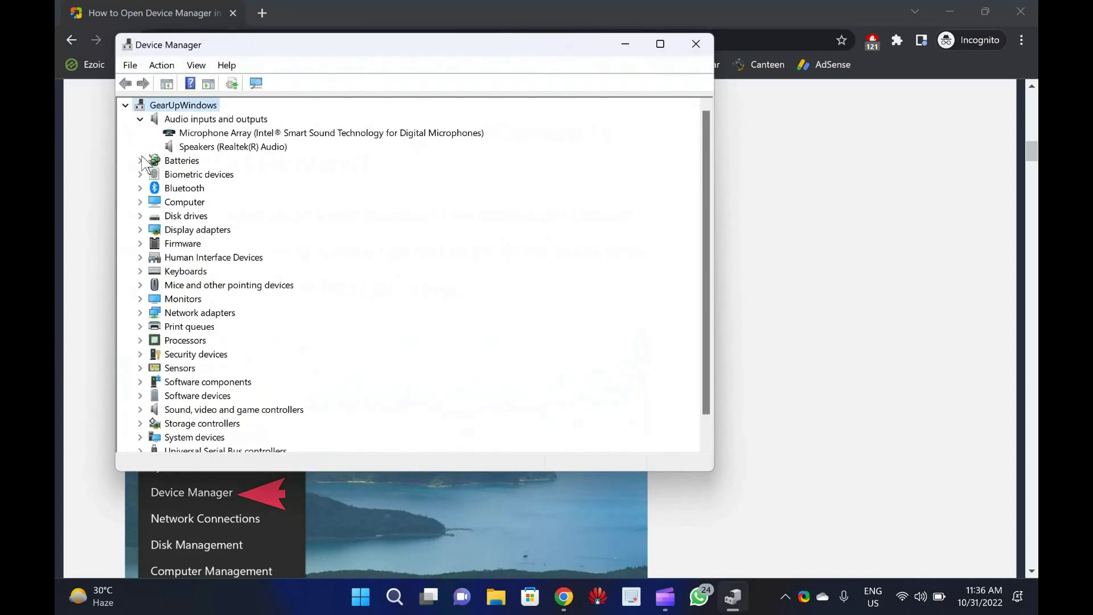
{"action": "left_click", "coordinate": [140, 160]}
{"action": "left_click", "coordinate": [140, 202]}
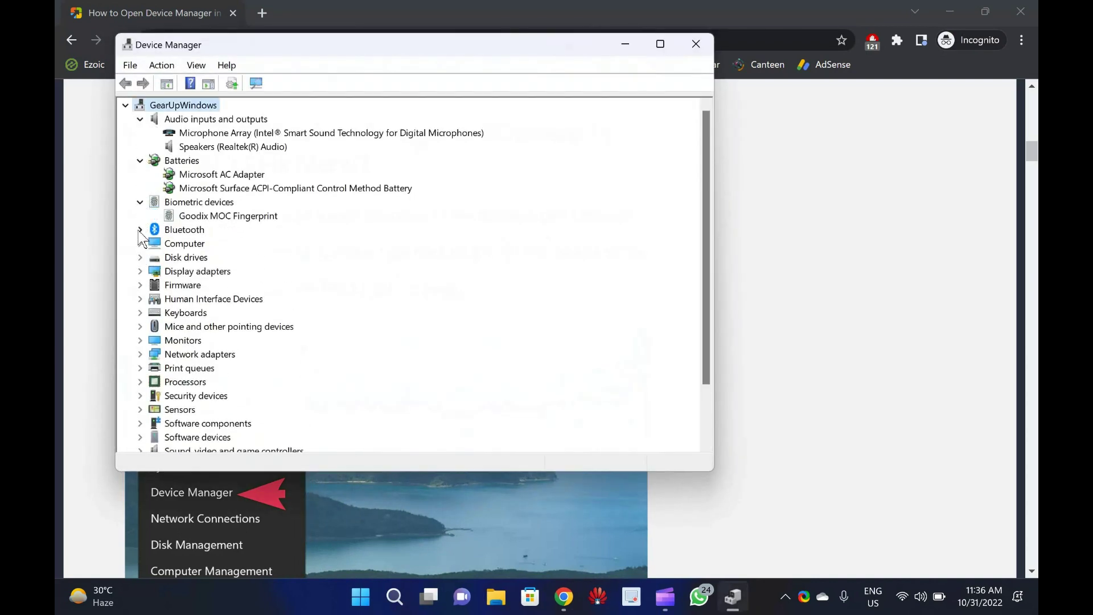
{"action": "left_click", "coordinate": [140, 229]}
Step: Expand Computer, Disk drives and Display adapters, then close Device Manager
{"action": "left_click", "coordinate": [141, 340]}
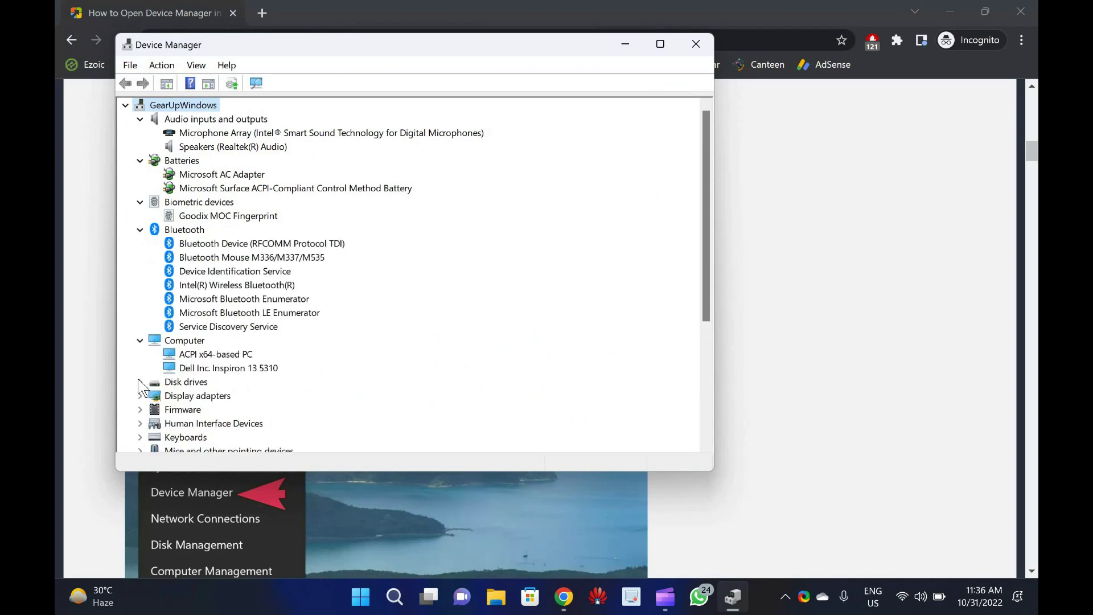
{"action": "left_click", "coordinate": [140, 382]}
{"action": "scroll", "coordinate": [141, 381], "scroll_direction": "down", "scroll_amount": 2}
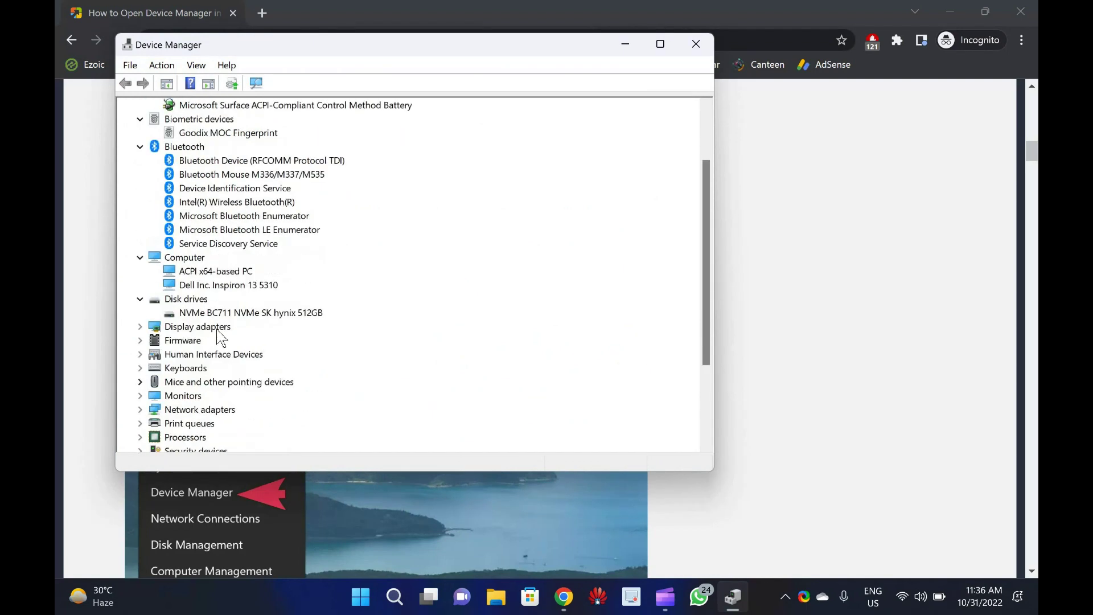
{"action": "left_click", "coordinate": [140, 326]}
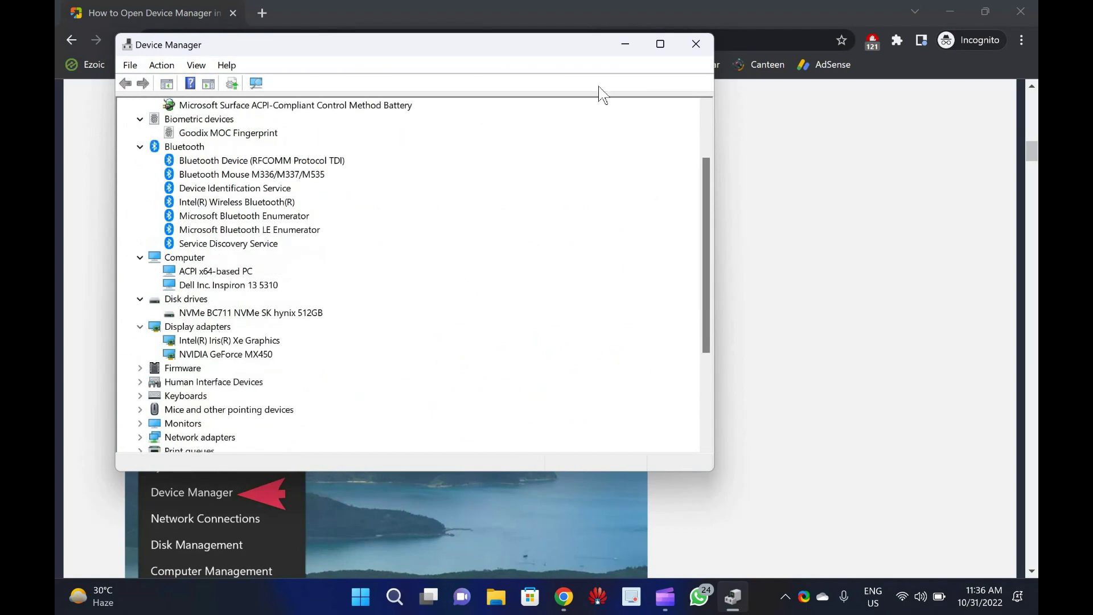
{"action": "left_click", "coordinate": [698, 43]}
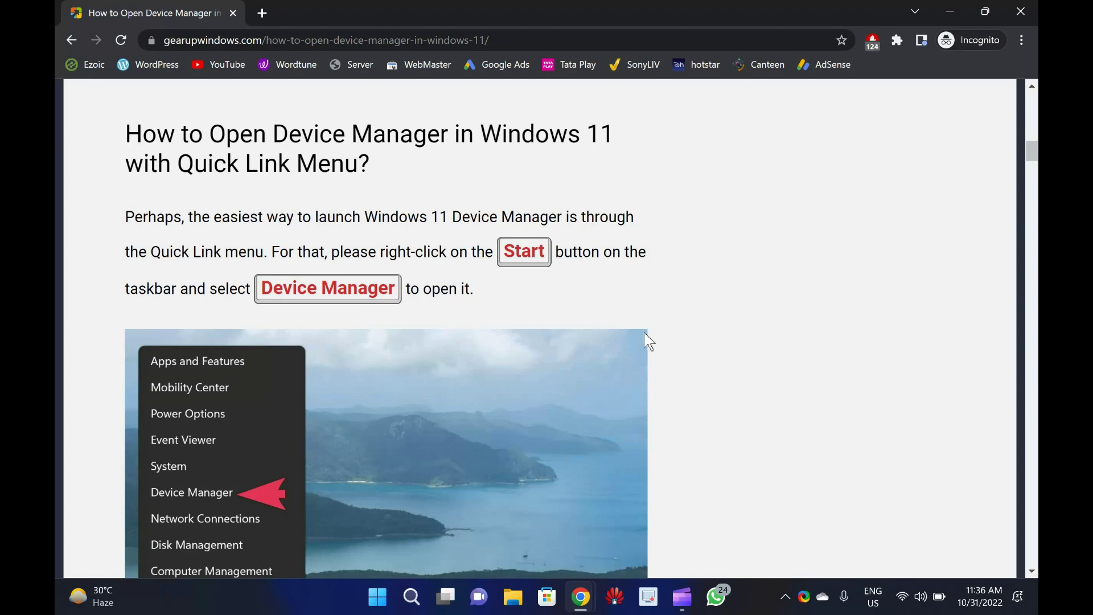
{"action": "scroll", "coordinate": [645, 332], "scroll_direction": "down", "scroll_amount": 2}
{"action": "scroll", "coordinate": [644, 332], "scroll_direction": "down", "scroll_amount": 2}
{"action": "scroll", "coordinate": [644, 332], "scroll_direction": "down", "scroll_amount": 1}
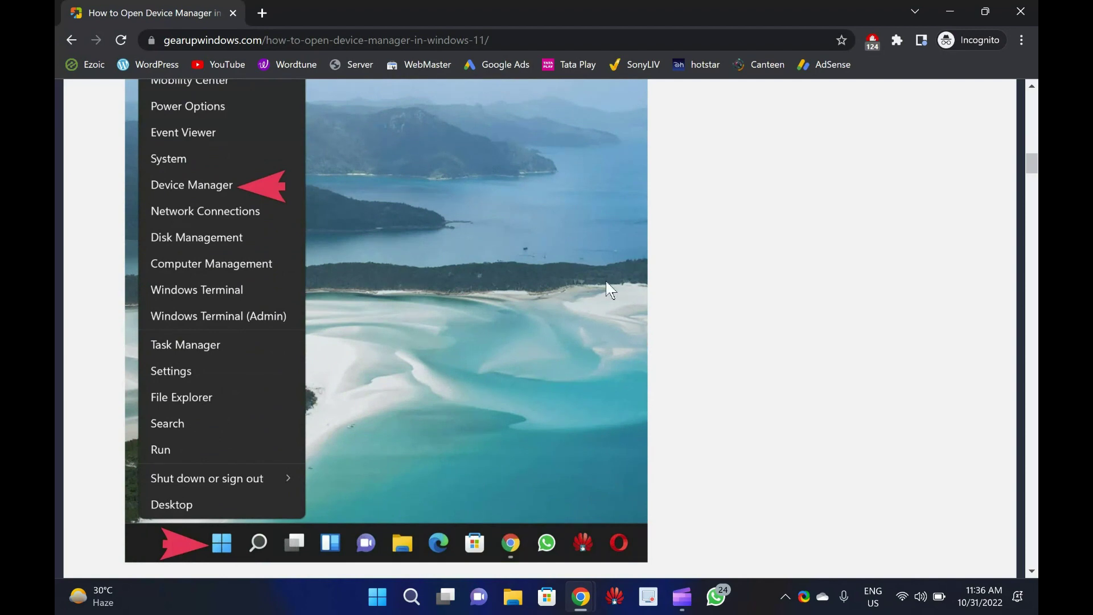
Step: Open Device Manager from the Start button's right-click menu and close it
{"action": "right_click", "coordinate": [376, 595]}
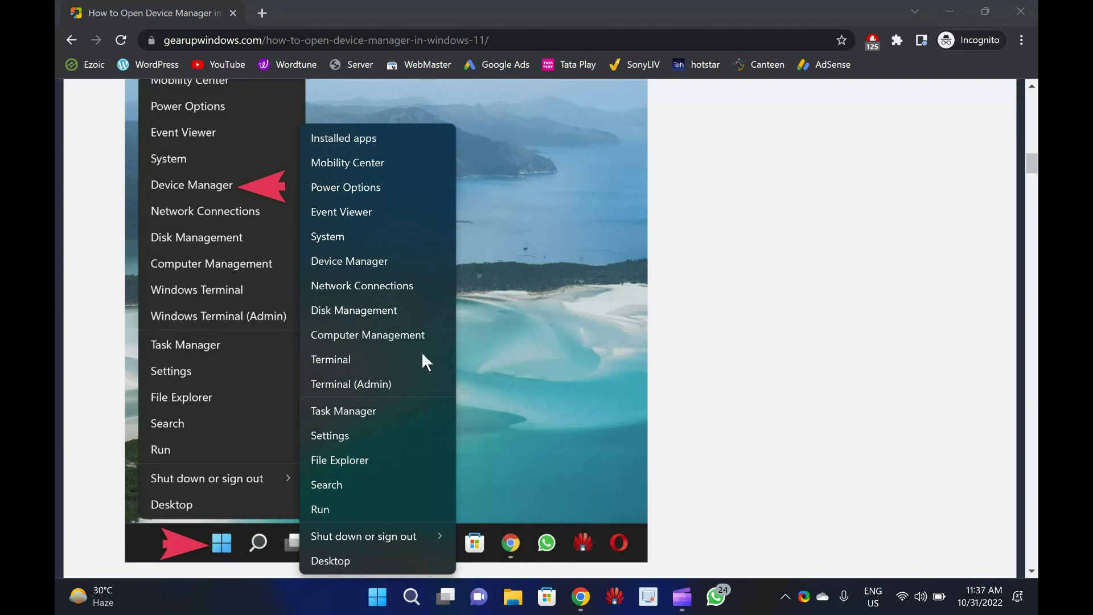
{"action": "left_click", "coordinate": [428, 258]}
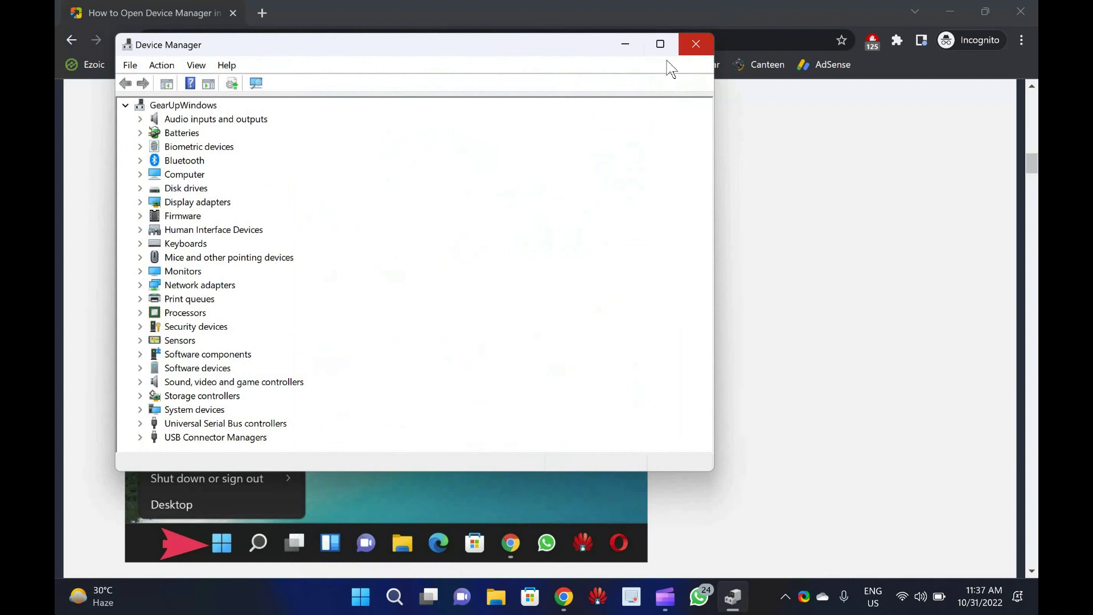
{"action": "left_click", "coordinate": [696, 44]}
{"action": "scroll", "coordinate": [412, 305], "scroll_direction": "down", "scroll_amount": 3}
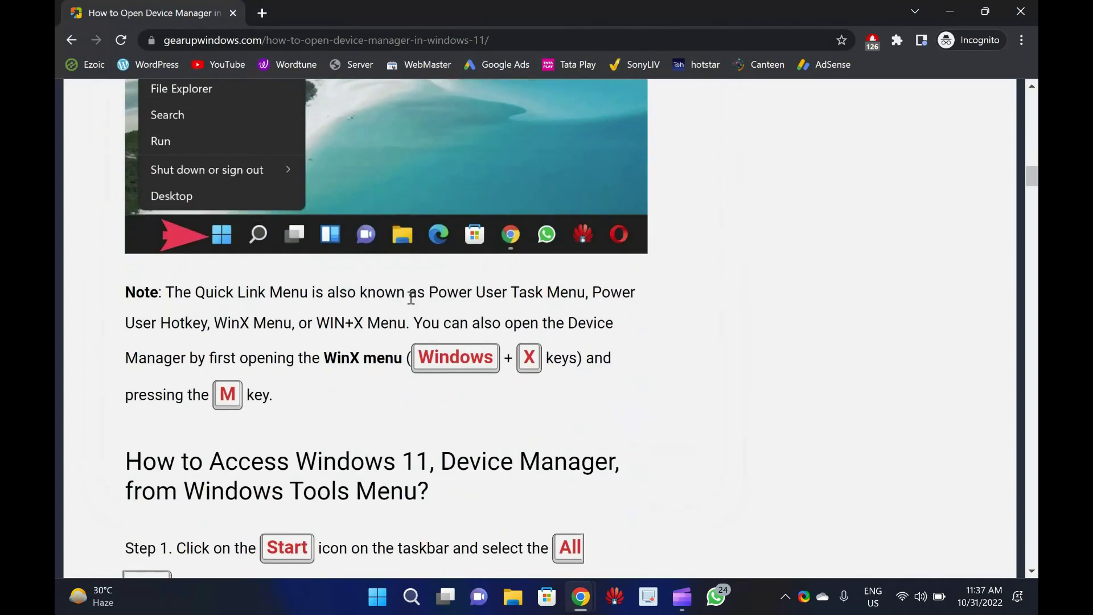
{"action": "scroll", "coordinate": [412, 305], "scroll_direction": "down", "scroll_amount": 2}
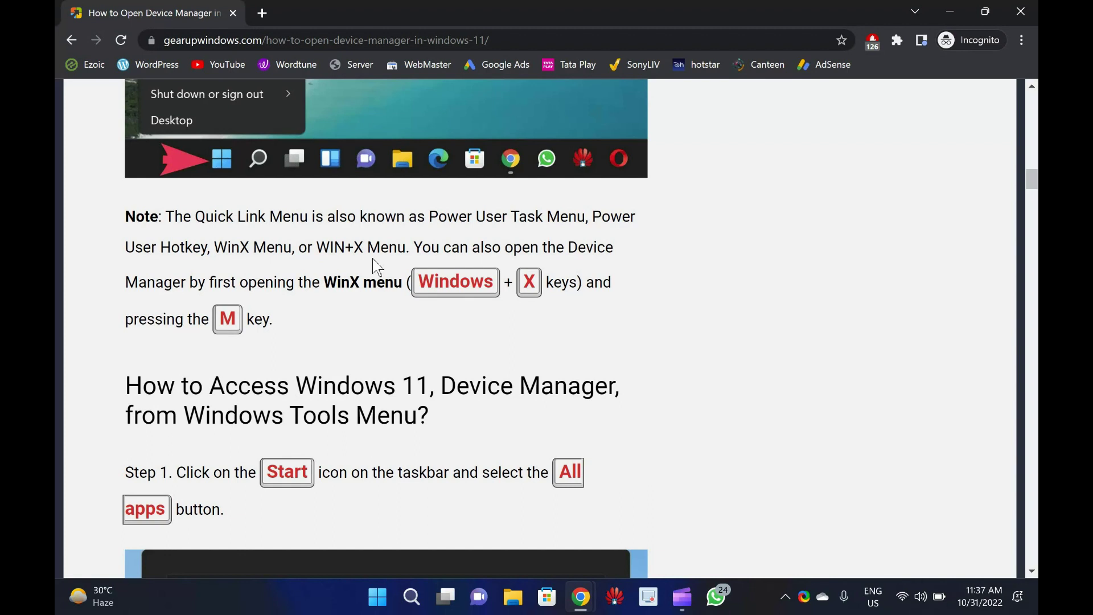
Step: Open Device Manager again via the Win+X shortcut and close it
{"action": "key", "text": "super+x"}
{"action": "key", "text": "Escape"}
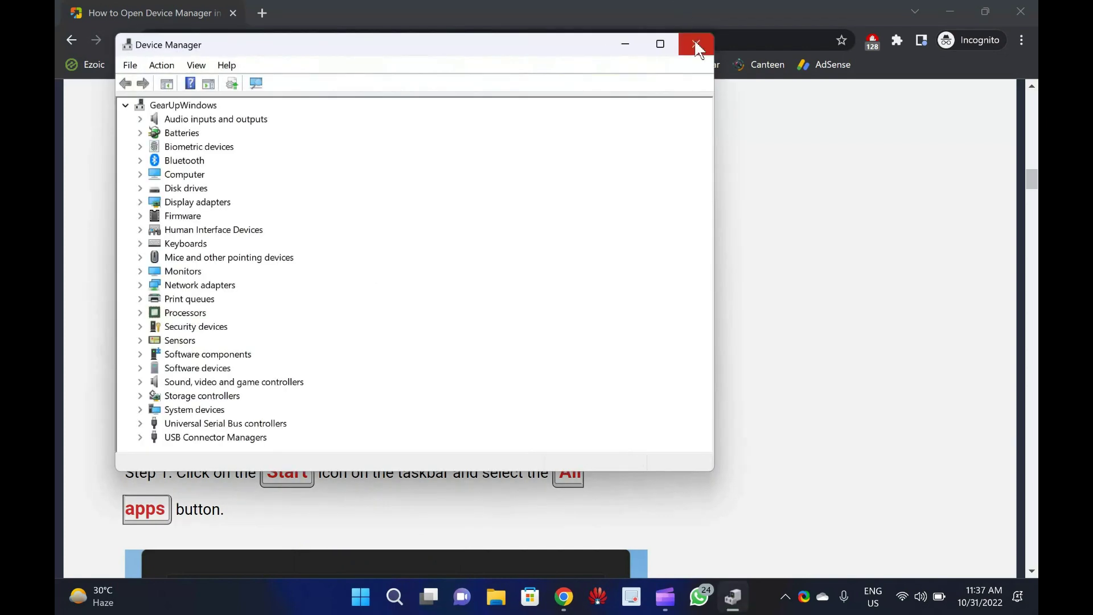
{"action": "left_click", "coordinate": [699, 47]}
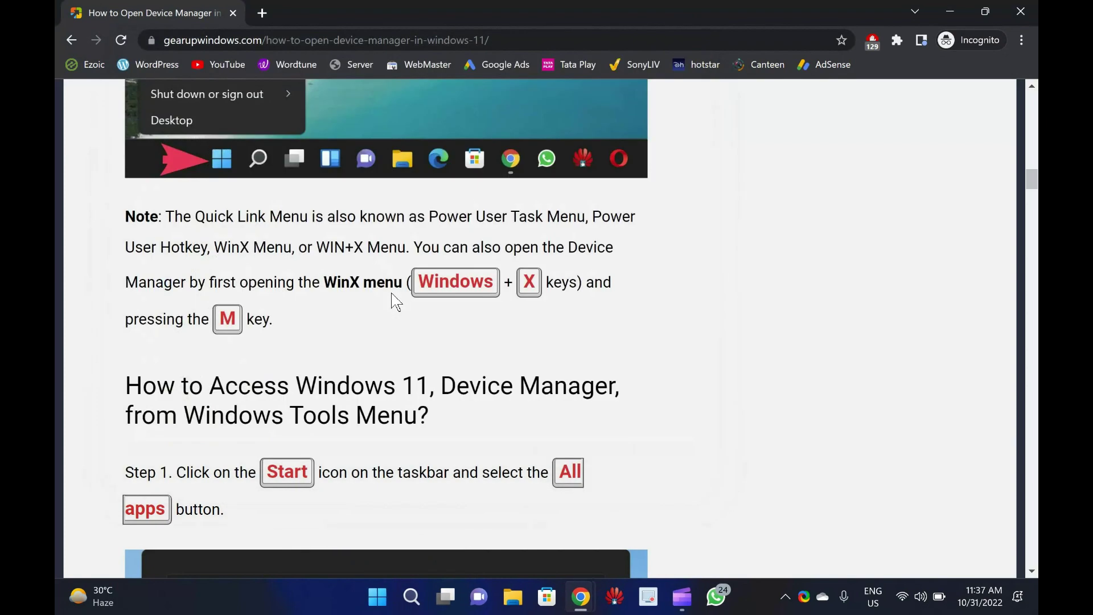
{"action": "scroll", "coordinate": [396, 300], "scroll_direction": "down", "scroll_amount": 3}
{"action": "scroll", "coordinate": [395, 301], "scroll_direction": "down", "scroll_amount": 2}
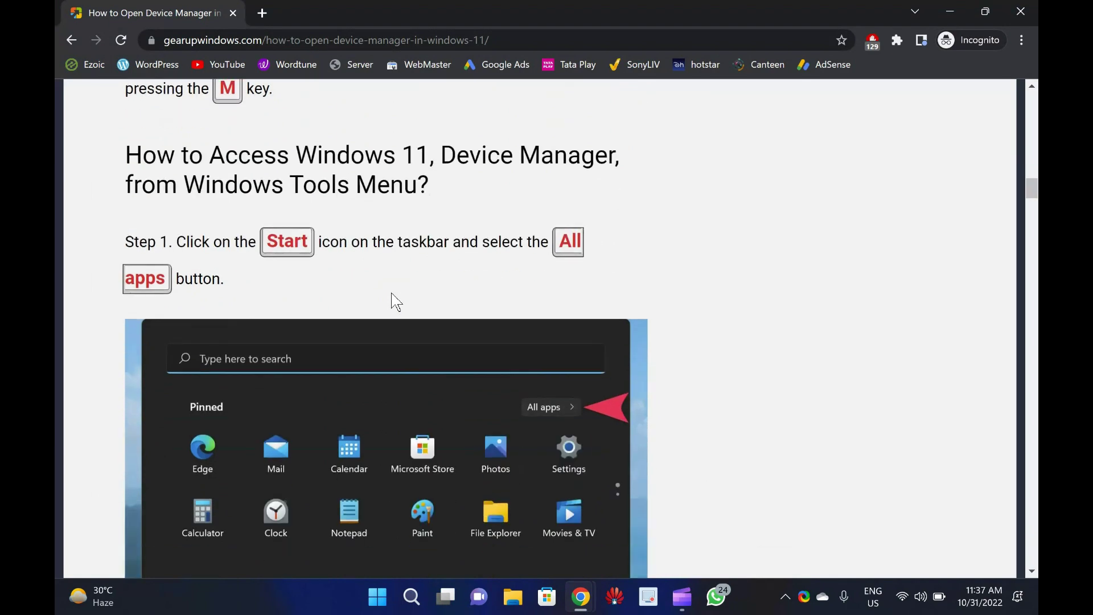
{"action": "scroll", "coordinate": [396, 301], "scroll_direction": "down", "scroll_amount": 2}
{"action": "scroll", "coordinate": [396, 300], "scroll_direction": "down", "scroll_amount": 2}
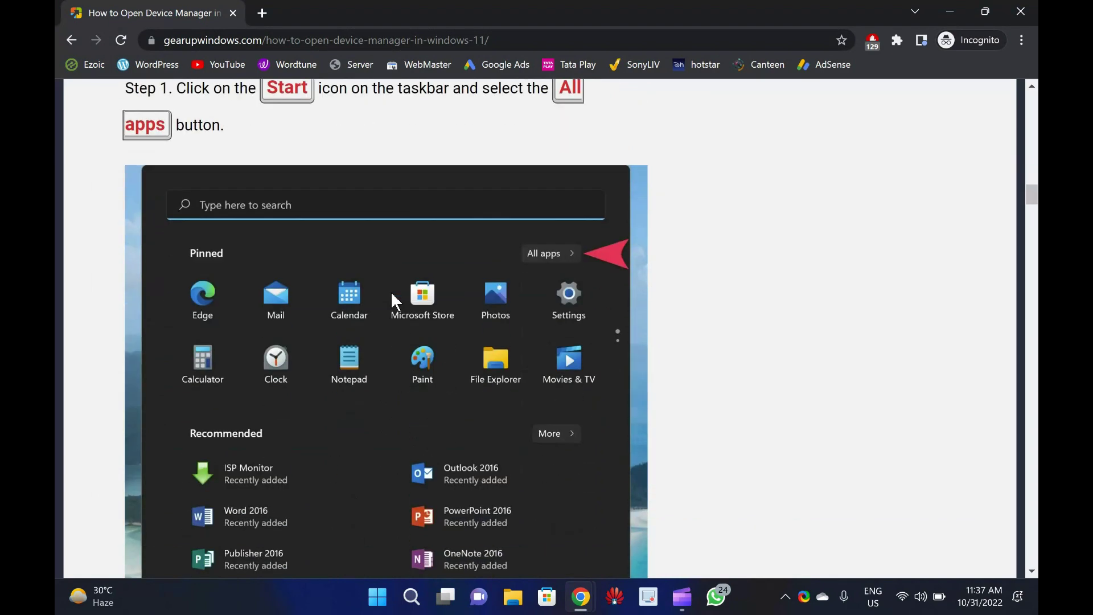
{"action": "scroll", "coordinate": [396, 301], "scroll_direction": "down", "scroll_amount": 3}
{"action": "scroll", "coordinate": [396, 300], "scroll_direction": "down", "scroll_amount": 3}
{"action": "scroll", "coordinate": [395, 301], "scroll_direction": "down", "scroll_amount": 2}
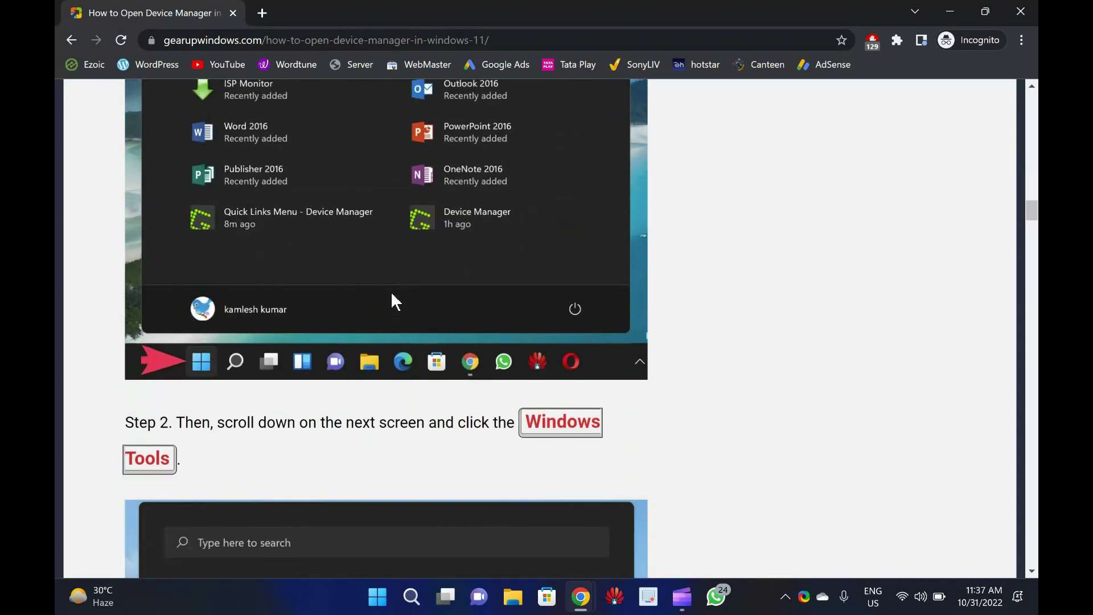
{"action": "scroll", "coordinate": [295, 356], "scroll_direction": "up", "scroll_amount": 6}
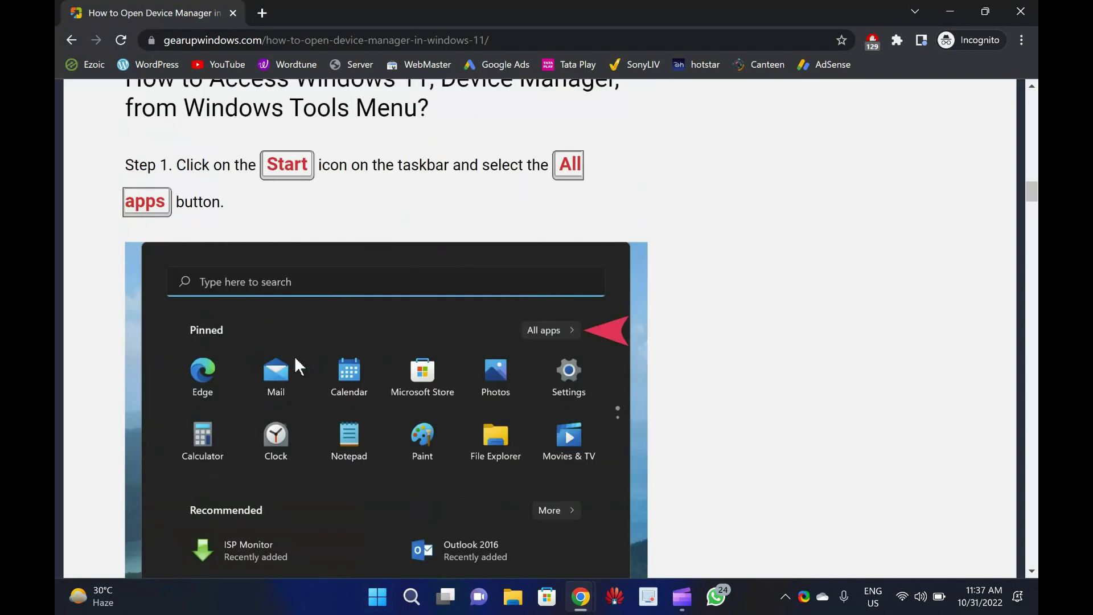
{"action": "mouse_move", "coordinate": [411, 597]}
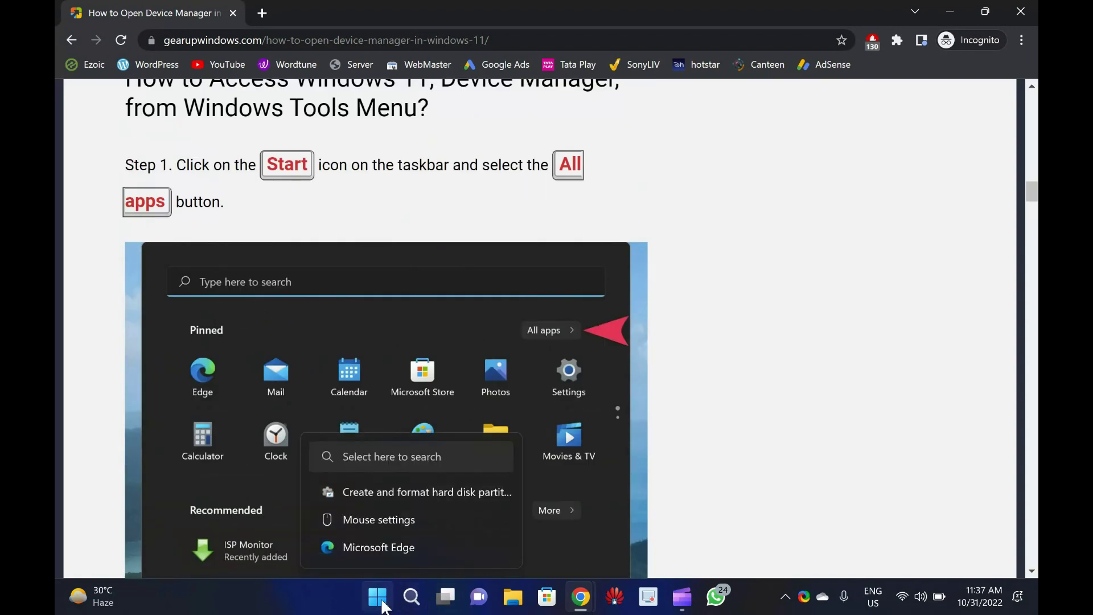
Step: Show the Start menu's All apps list
{"action": "left_click", "coordinate": [377, 595]}
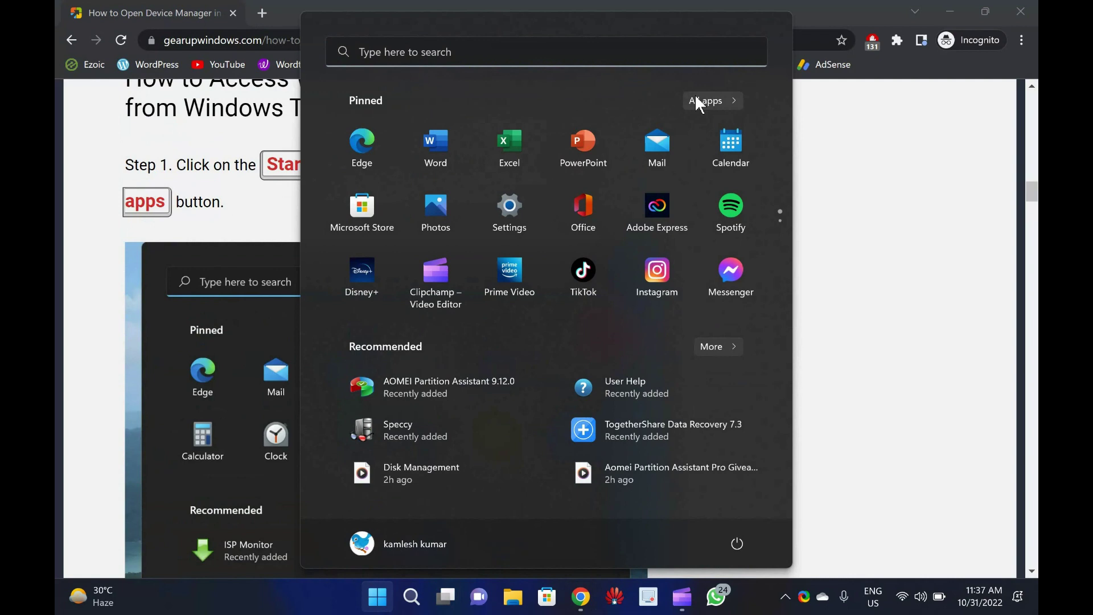
{"action": "left_click", "coordinate": [694, 100]}
{"action": "scroll", "coordinate": [492, 282], "scroll_direction": "down", "scroll_amount": 8}
{"action": "scroll", "coordinate": [487, 281], "scroll_direction": "down", "scroll_amount": 6}
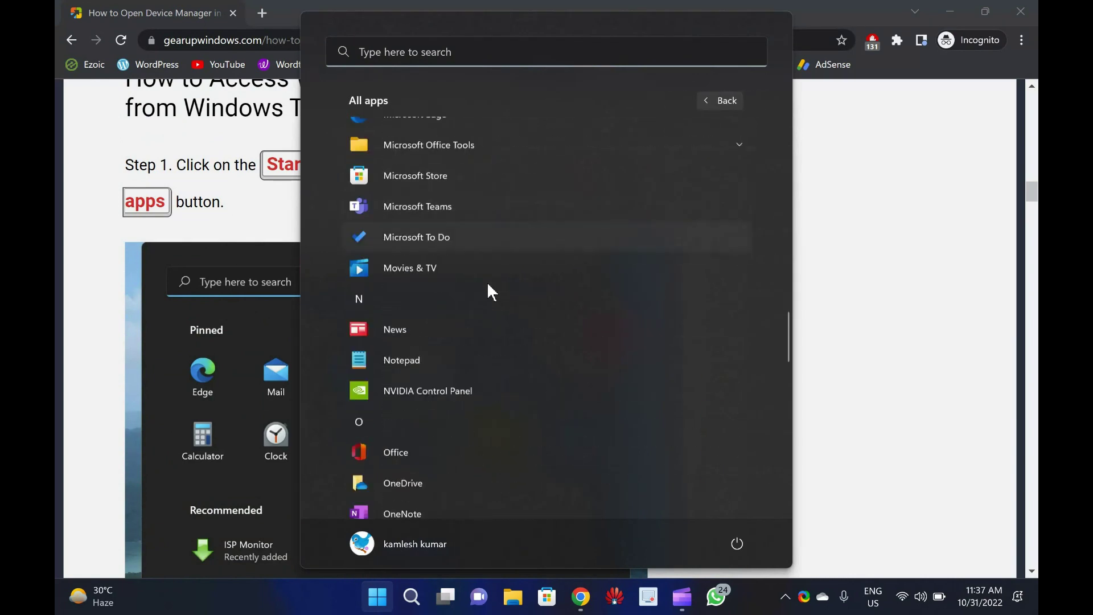
{"action": "scroll", "coordinate": [493, 293], "scroll_direction": "down", "scroll_amount": 6}
{"action": "scroll", "coordinate": [486, 292], "scroll_direction": "down", "scroll_amount": 3}
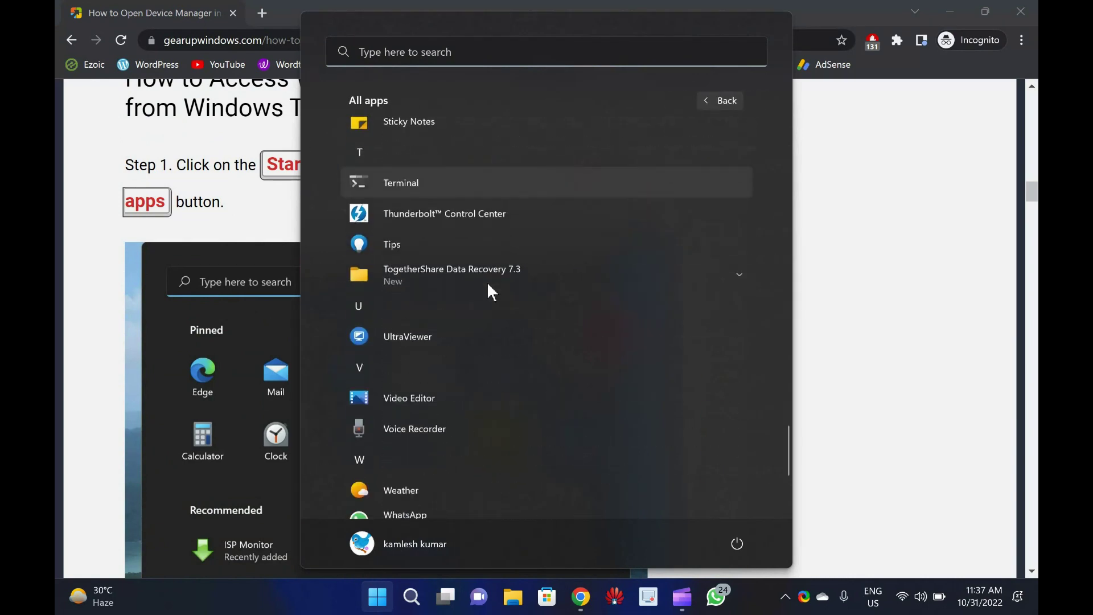
{"action": "scroll", "coordinate": [487, 293], "scroll_direction": "down", "scroll_amount": 3}
{"action": "scroll", "coordinate": [487, 292], "scroll_direction": "down", "scroll_amount": 3}
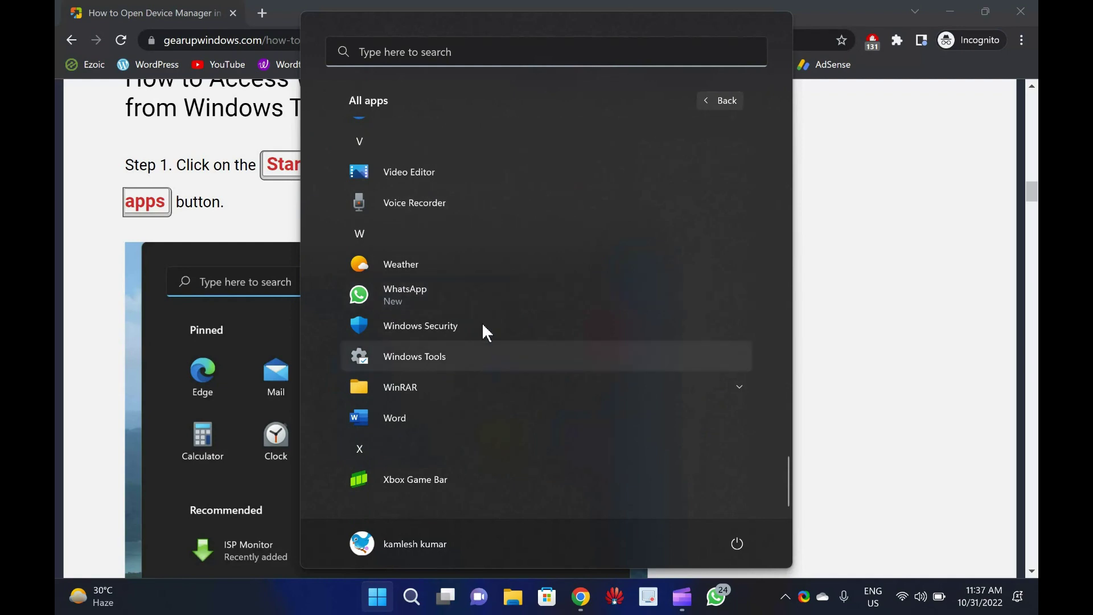
Step: Open Windows Tools and launch Computer Management
{"action": "left_click", "coordinate": [482, 356]}
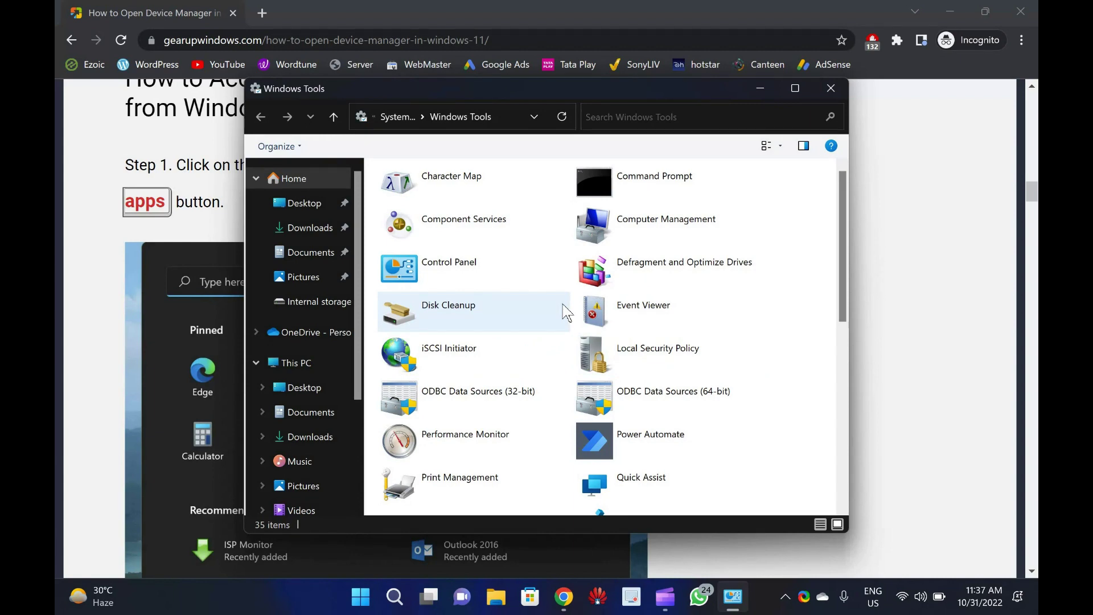
{"action": "left_click", "coordinate": [622, 246]}
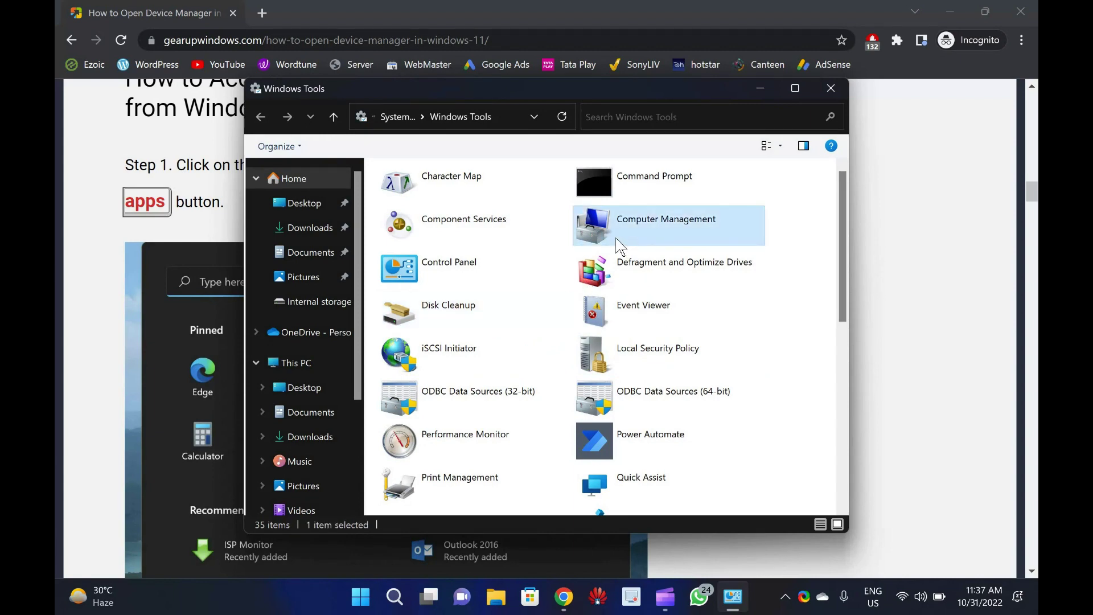
{"action": "double_click", "coordinate": [621, 247]}
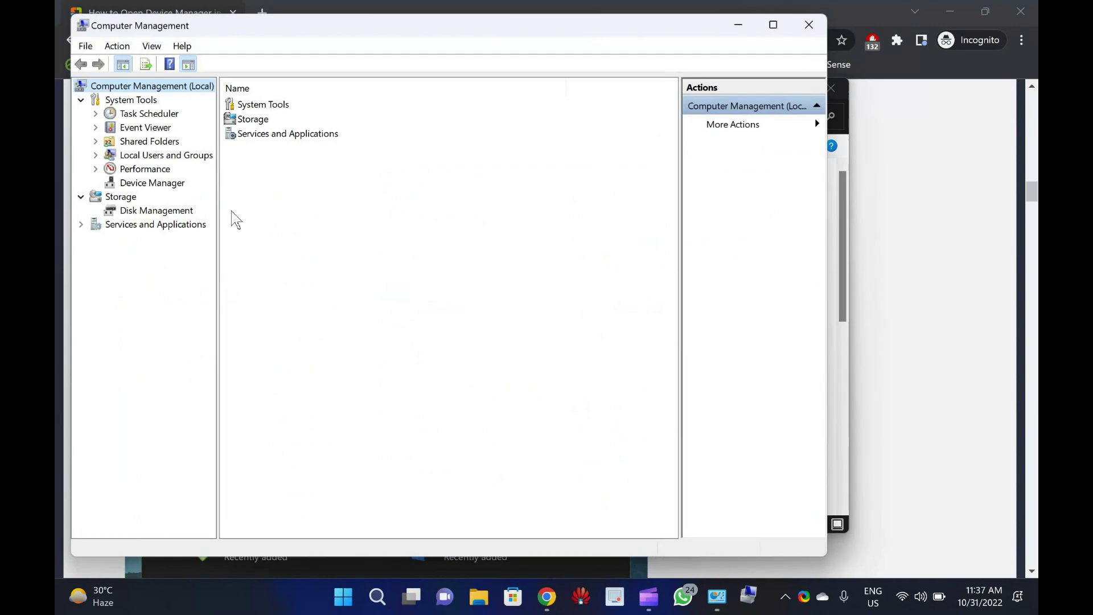
Step: Show Device Manager, expand Keyboards and Firmware, then close Computer Management
{"action": "left_click", "coordinate": [152, 184]}
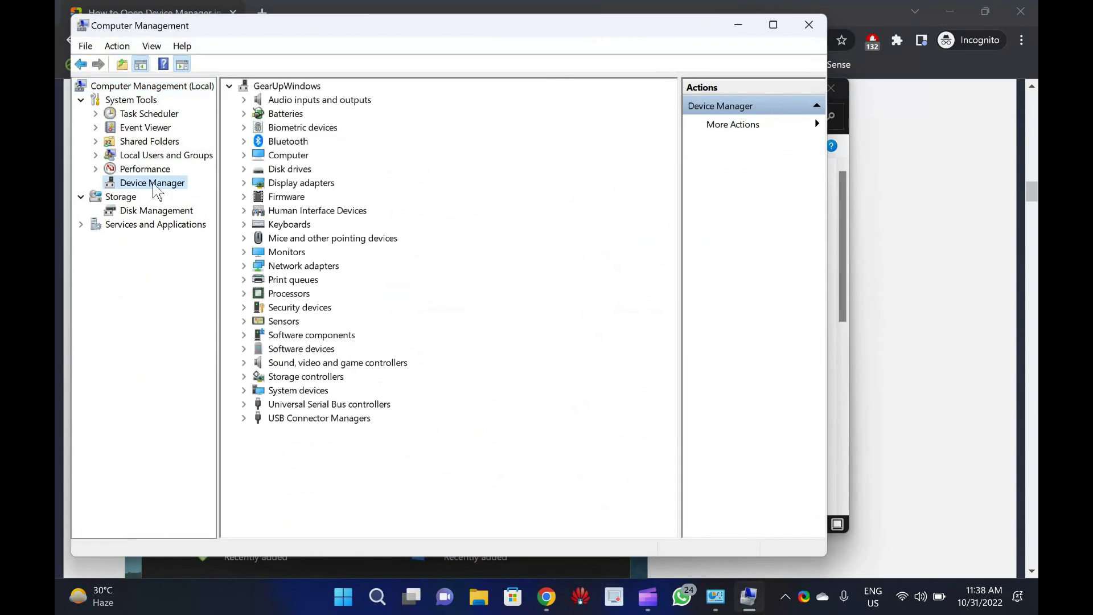
{"action": "left_click", "coordinate": [244, 224]}
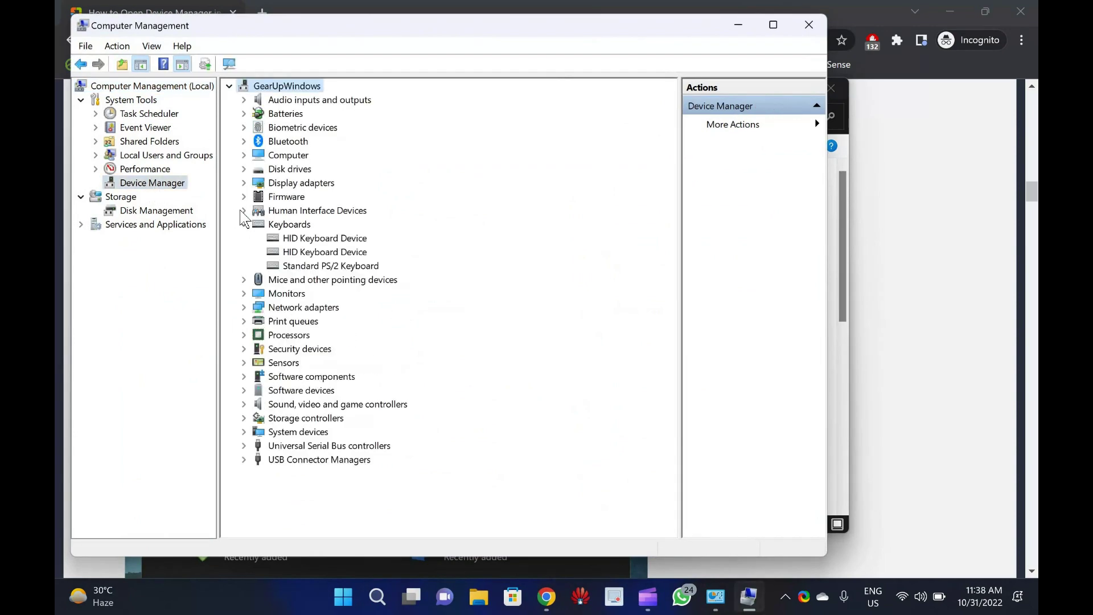
{"action": "left_click", "coordinate": [244, 197]}
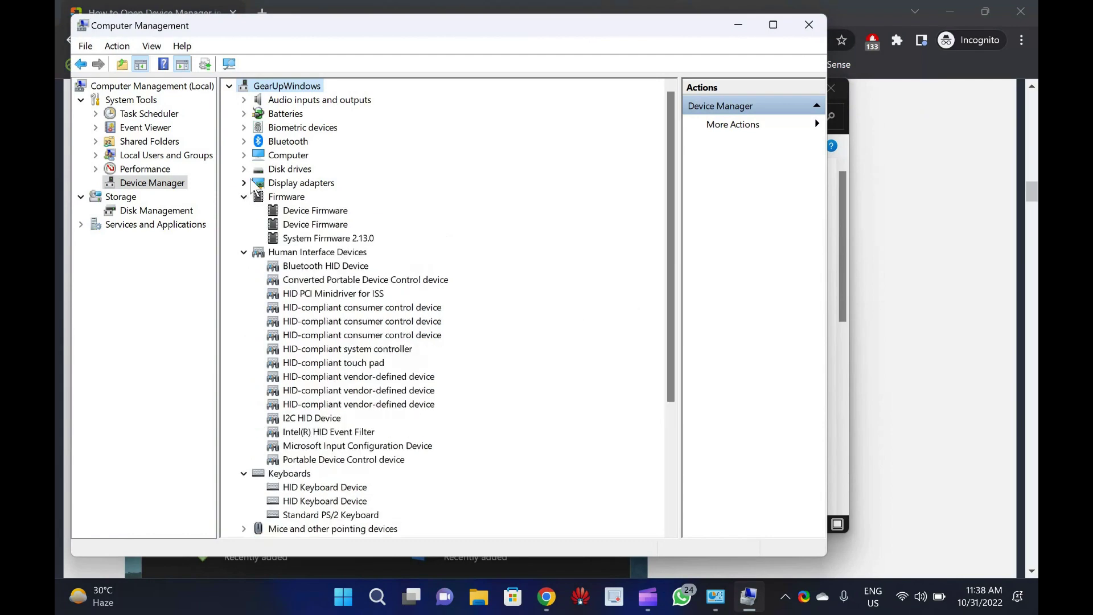
{"action": "left_click", "coordinate": [809, 25]}
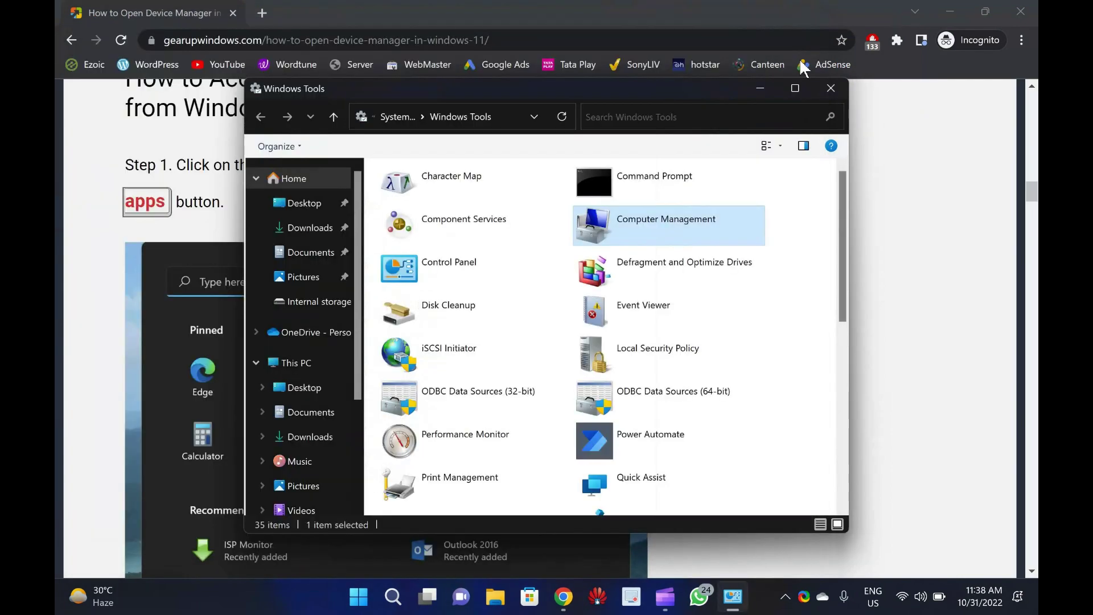
Step: Close Windows Tools, then open Device Manager by searching 'device manager' and close it
{"action": "left_click", "coordinate": [813, 97]}
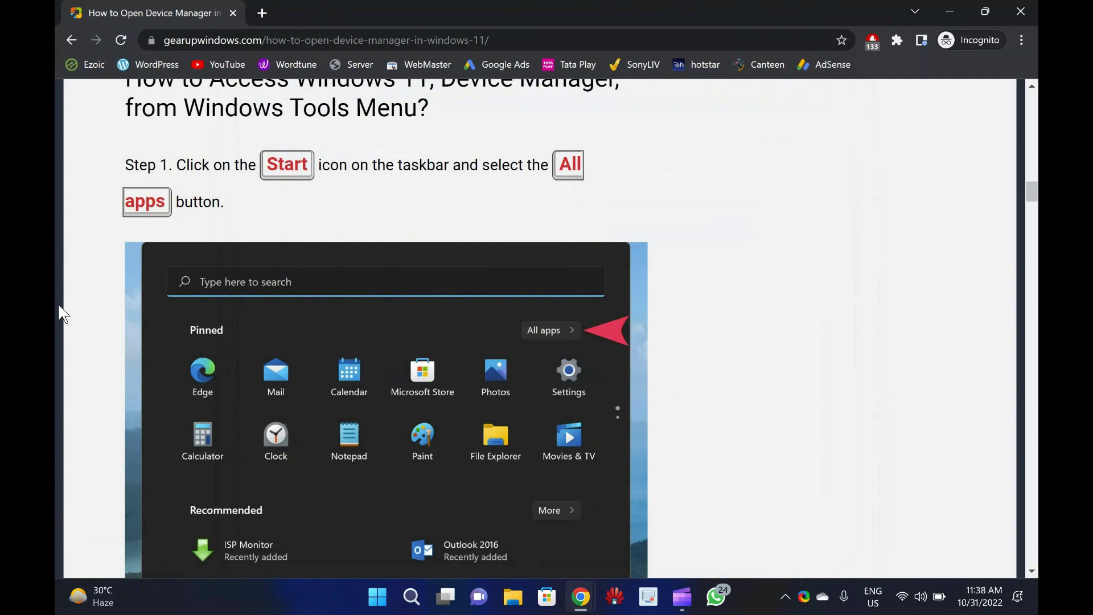
{"action": "scroll", "coordinate": [62, 313], "scroll_direction": "down", "scroll_amount": 5}
{"action": "scroll", "coordinate": [62, 313], "scroll_direction": "down", "scroll_amount": 5}
{"action": "scroll", "coordinate": [62, 313], "scroll_direction": "down", "scroll_amount": 3}
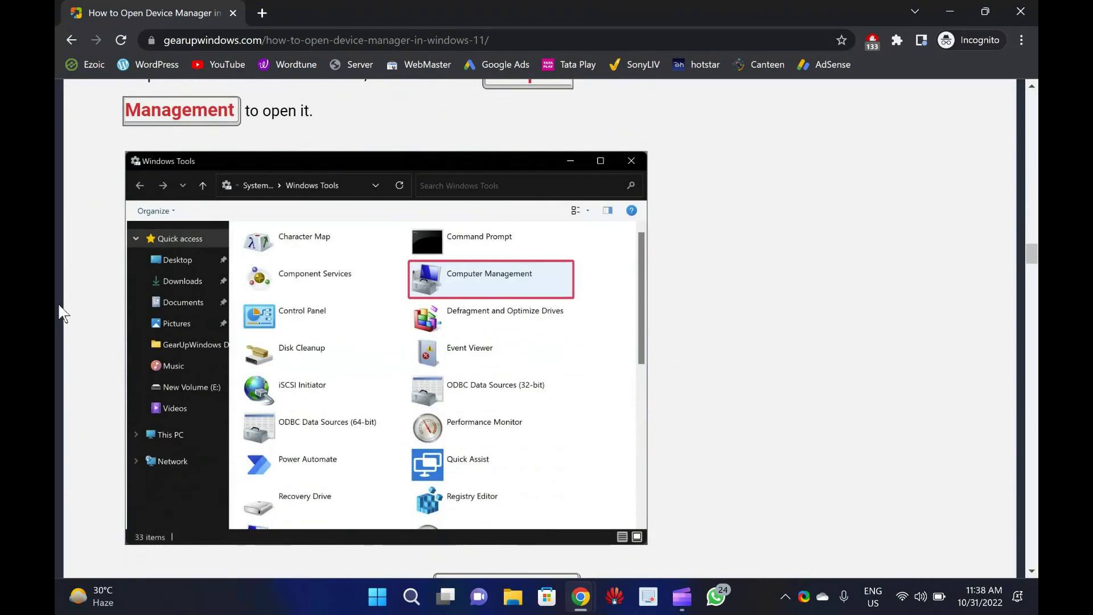
{"action": "scroll", "coordinate": [63, 312], "scroll_direction": "down", "scroll_amount": 4}
{"action": "scroll", "coordinate": [62, 313], "scroll_direction": "down", "scroll_amount": 4}
{"action": "scroll", "coordinate": [62, 313], "scroll_direction": "down", "scroll_amount": 3}
{"action": "scroll", "coordinate": [63, 313], "scroll_direction": "down", "scroll_amount": 5}
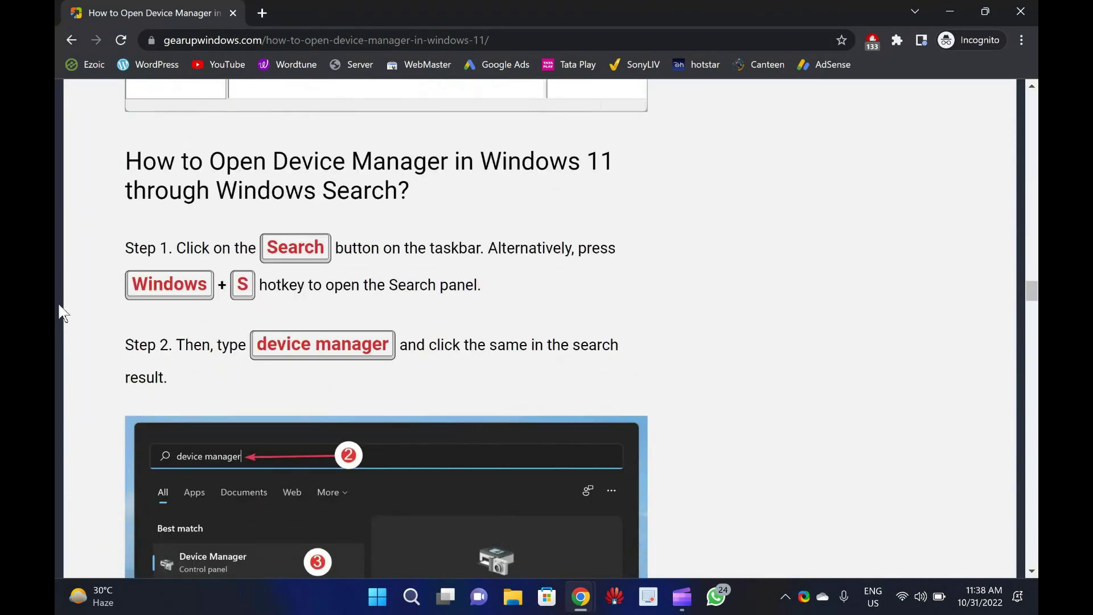
{"action": "scroll", "coordinate": [214, 265], "scroll_direction": "down", "scroll_amount": 2}
{"action": "double_click", "coordinate": [294, 269]}
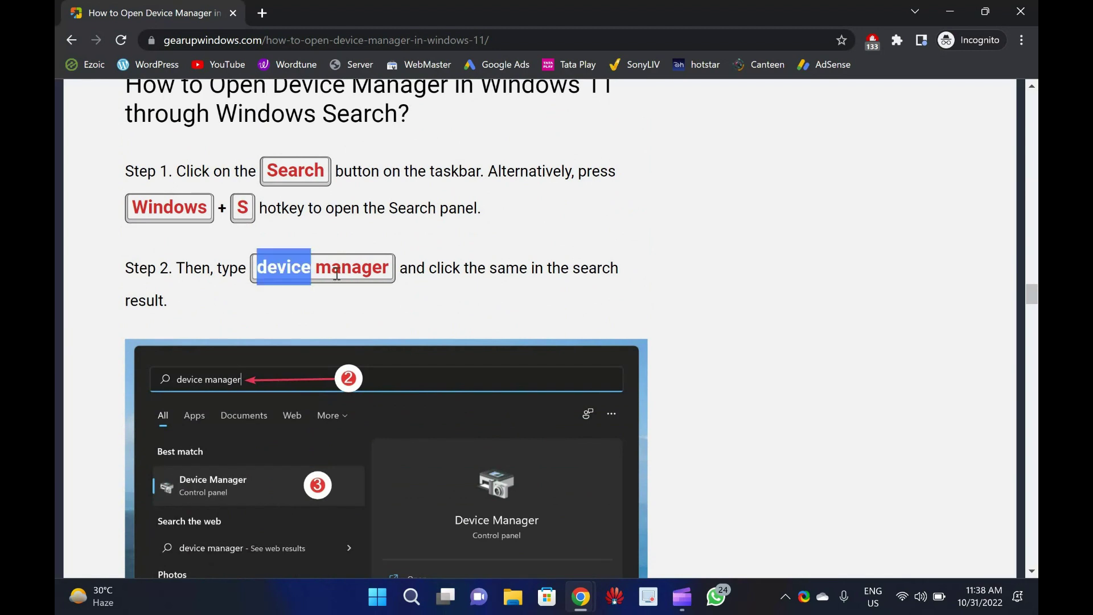
{"action": "mouse_move", "coordinate": [411, 596]}
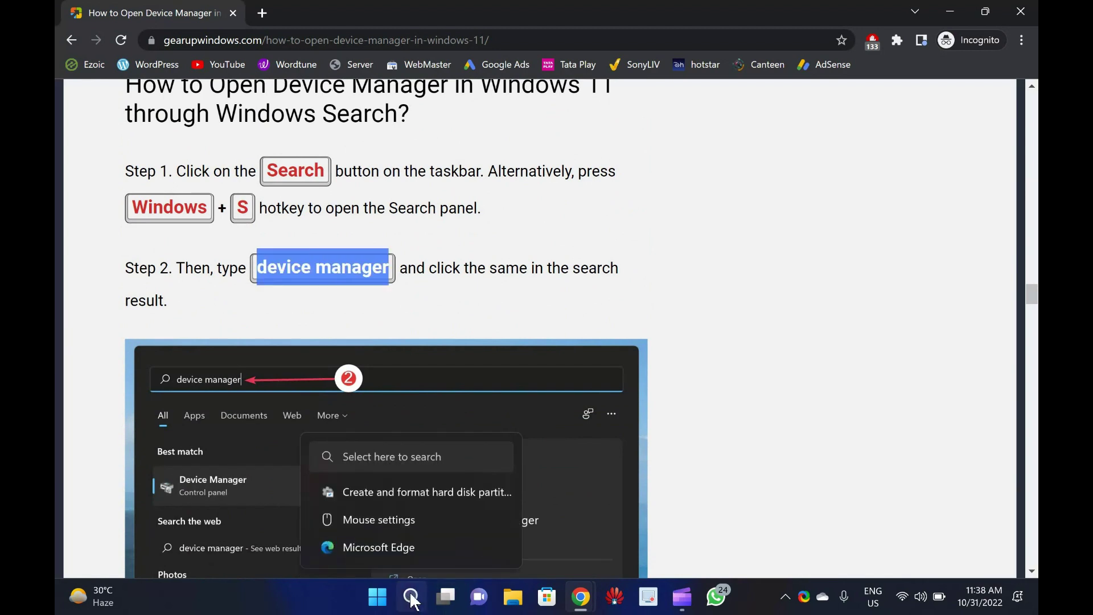
{"action": "left_click", "coordinate": [412, 596]}
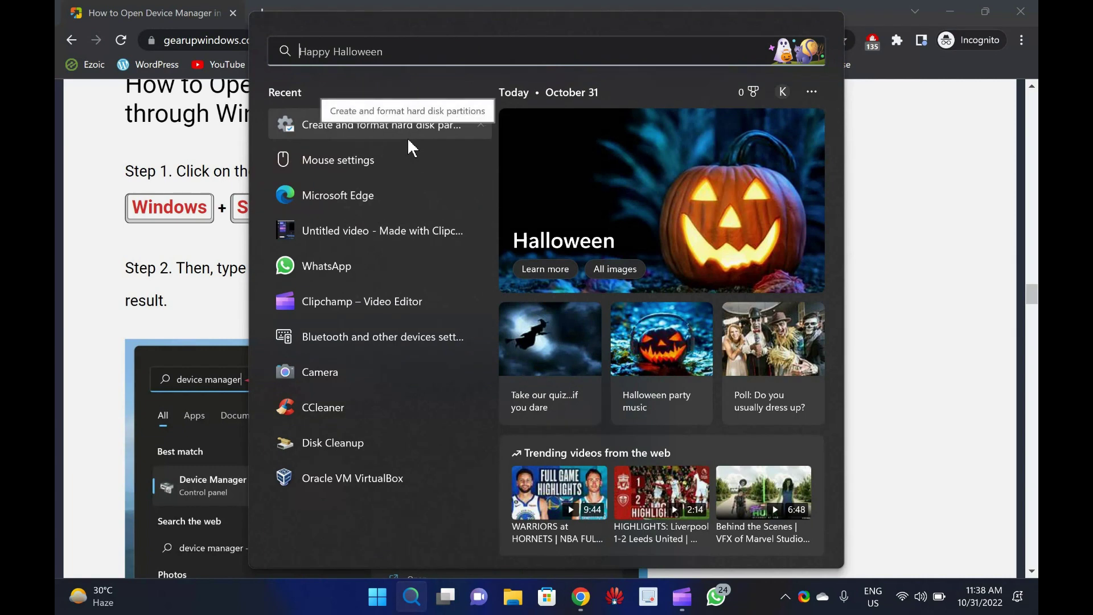
{"action": "type", "text": "device manager"}
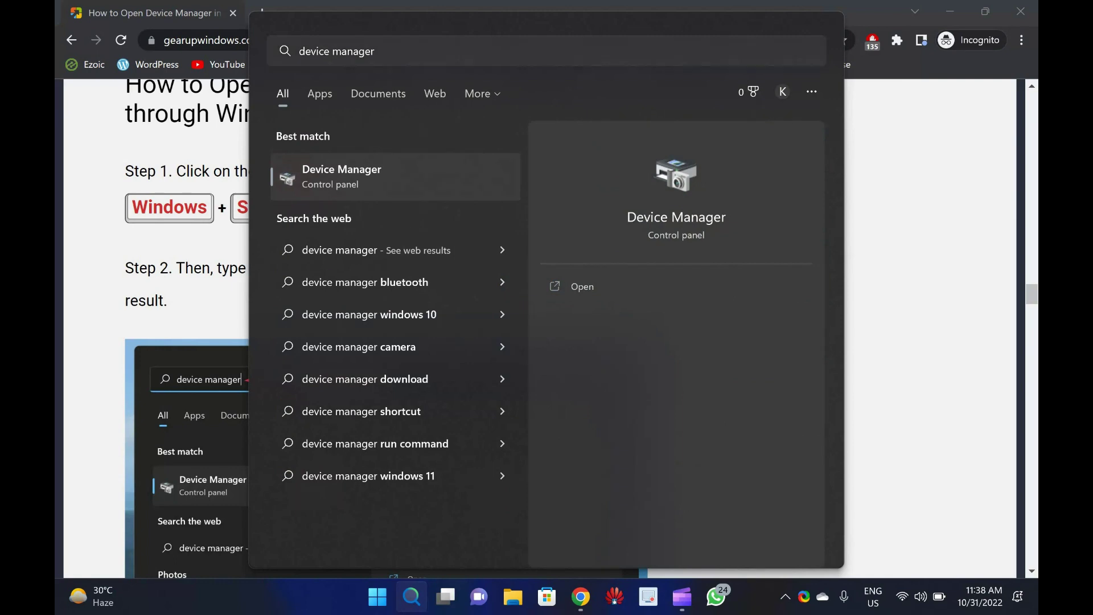
{"action": "left_click", "coordinate": [398, 177]}
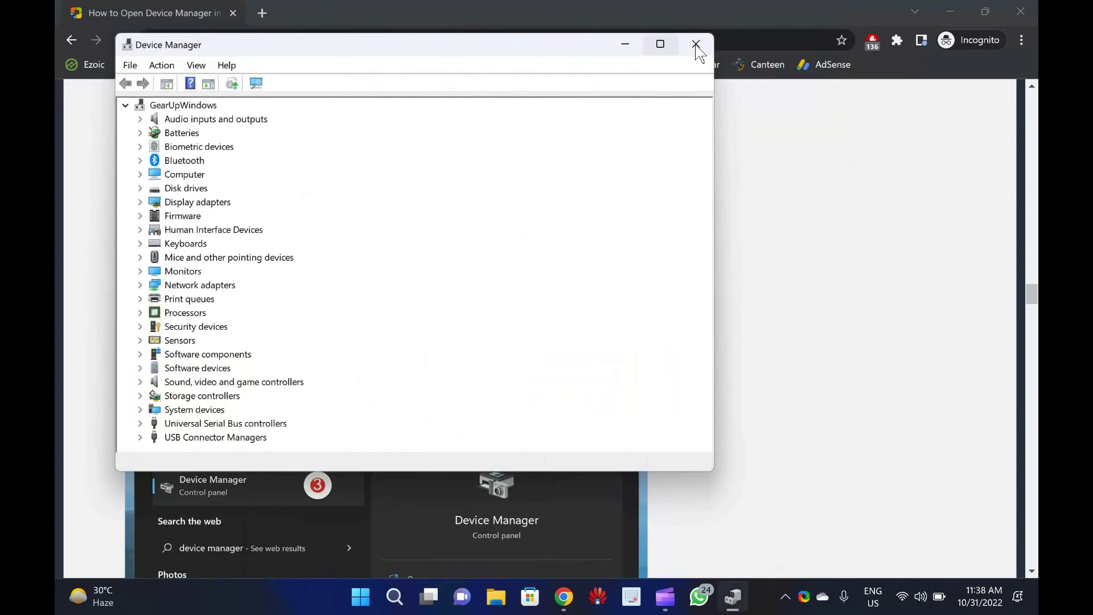
{"action": "left_click", "coordinate": [695, 45]}
{"action": "scroll", "coordinate": [55, 286], "scroll_direction": "down", "scroll_amount": 5}
{"action": "scroll", "coordinate": [55, 285], "scroll_direction": "down", "scroll_amount": 3}
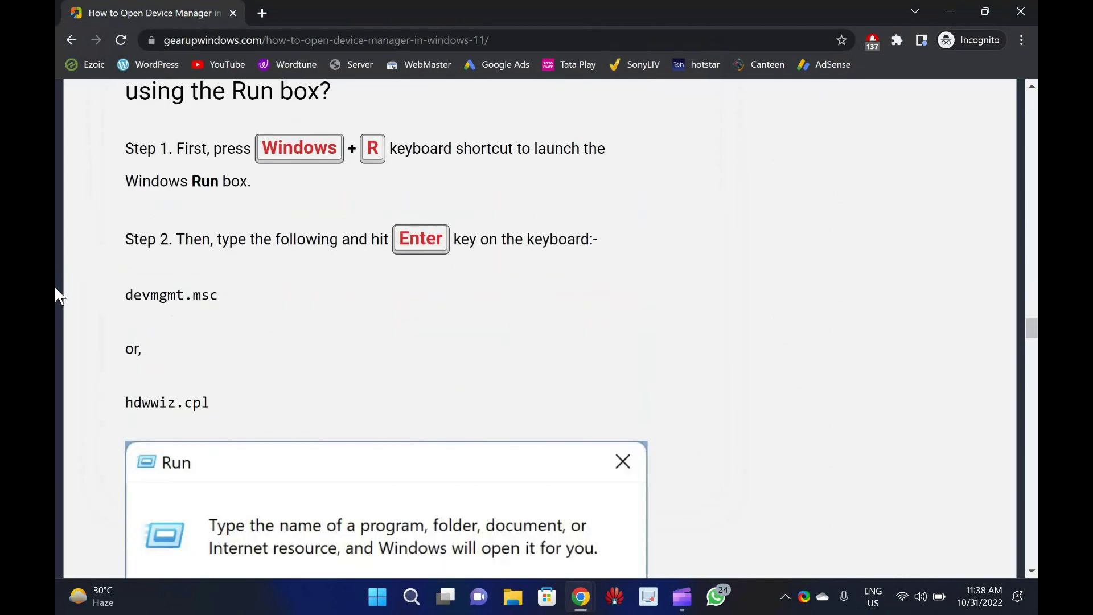
{"action": "scroll", "coordinate": [54, 286], "scroll_direction": "up", "scroll_amount": 1}
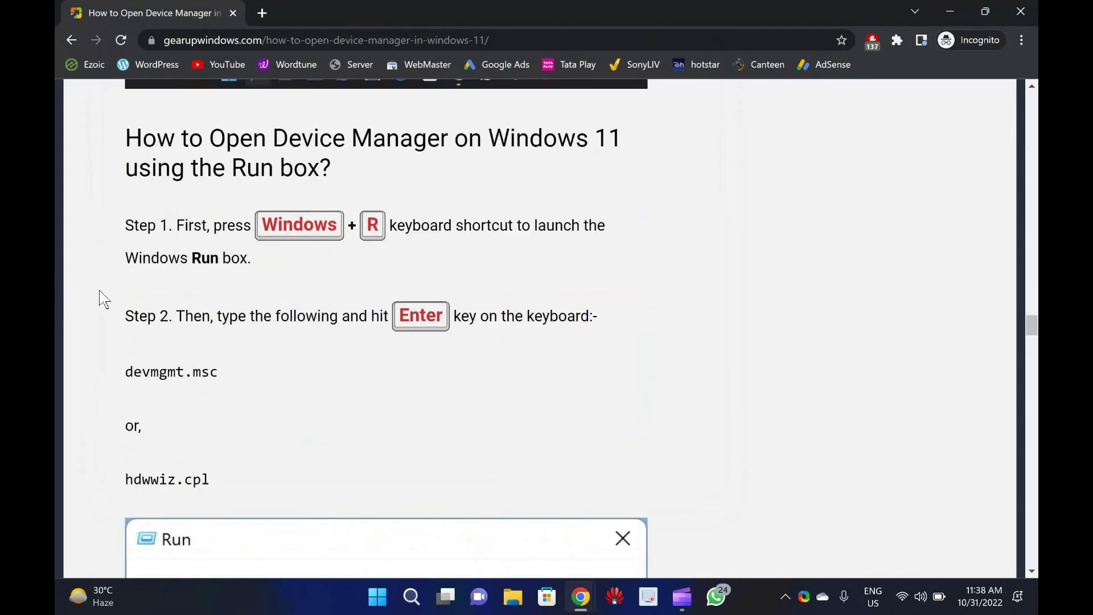
Step: Run devmgmt.msc from the Run box to open Device Manager, then close it
{"action": "double_click", "coordinate": [170, 372]}
{"action": "key", "text": "ctrl+c"}
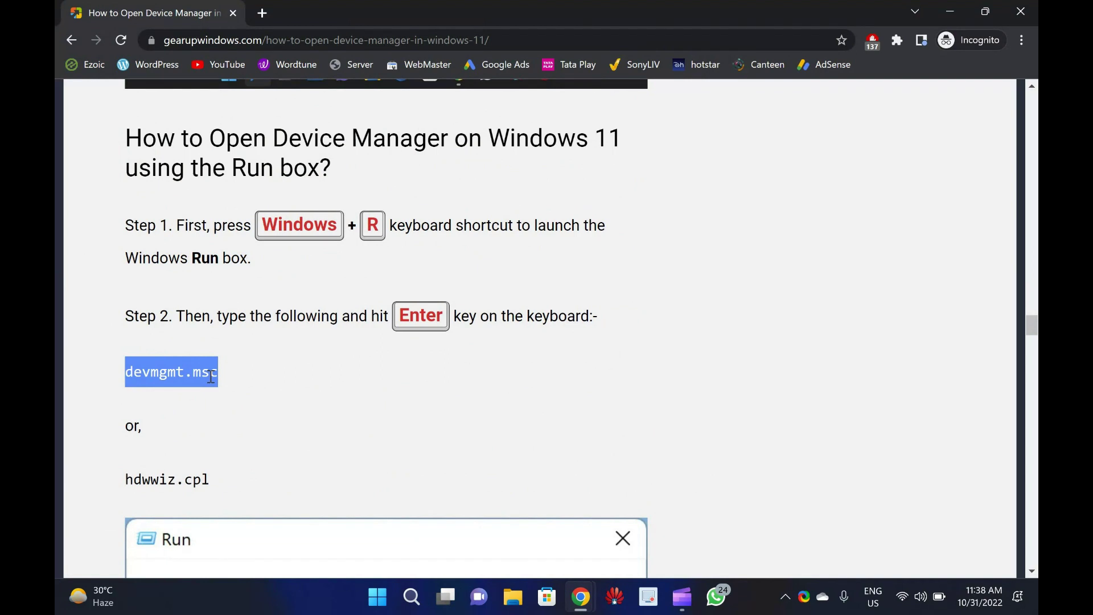
{"action": "key", "text": "super+r"}
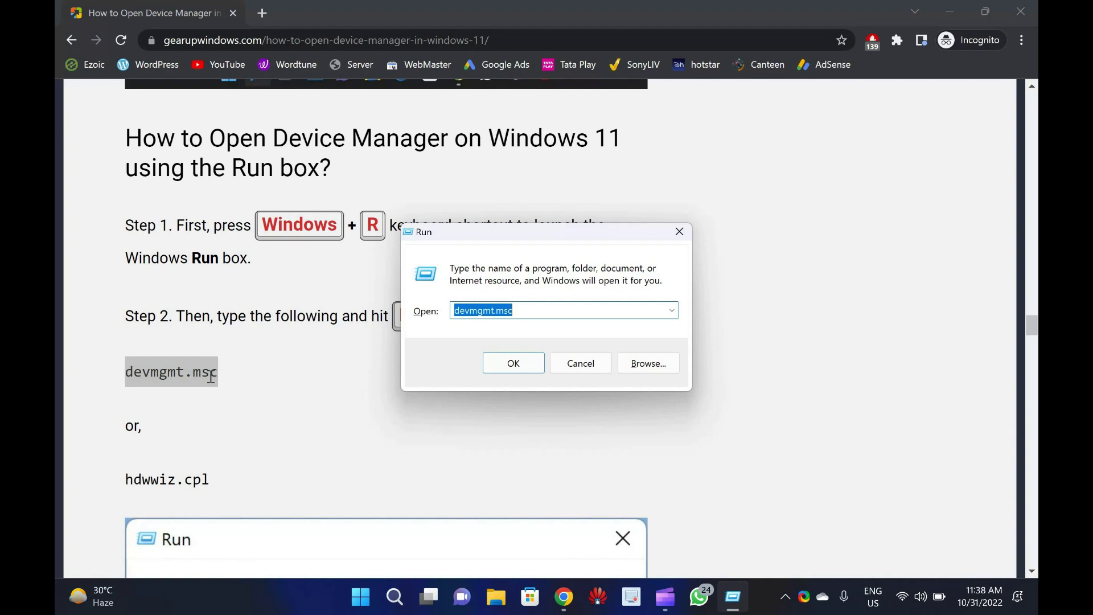
{"action": "key", "text": "ctrl+v"}
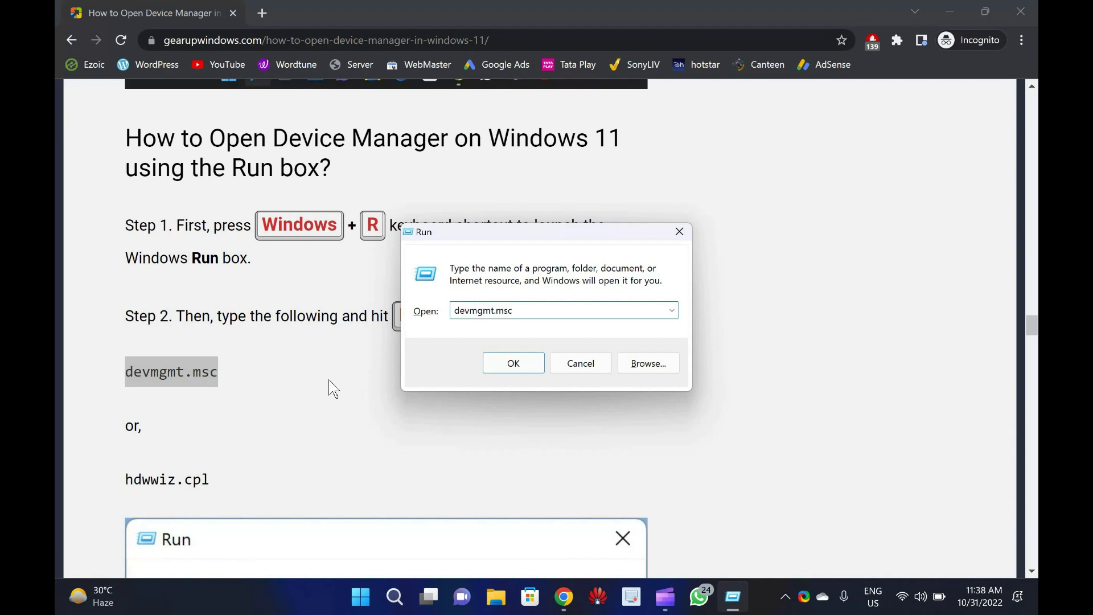
{"action": "key", "text": "Return"}
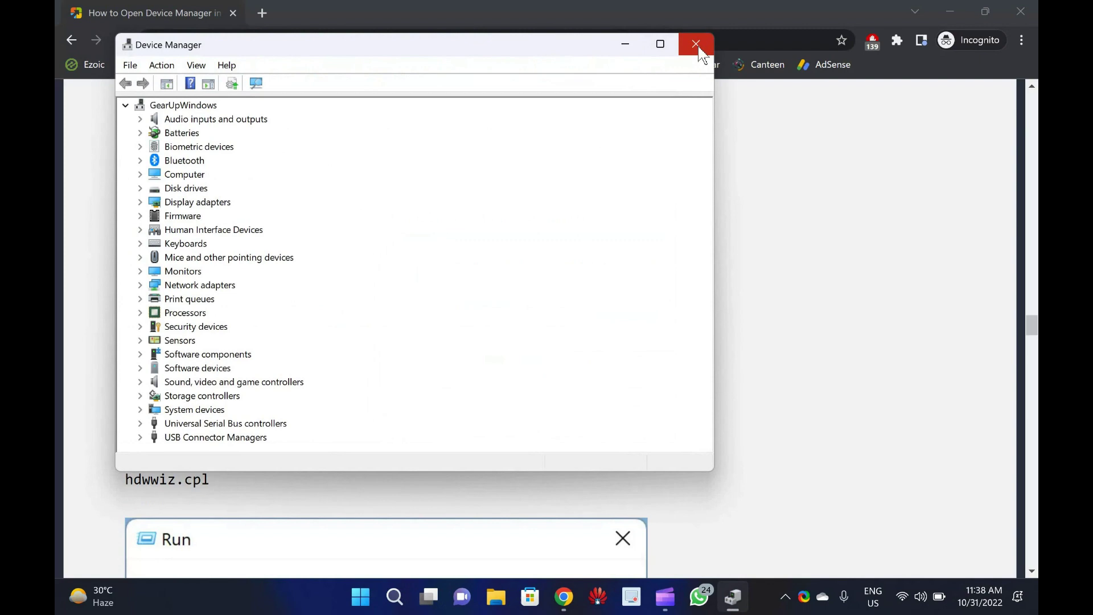
{"action": "left_click", "coordinate": [698, 45]}
{"action": "scroll", "coordinate": [239, 282], "scroll_direction": "down", "scroll_amount": 5}
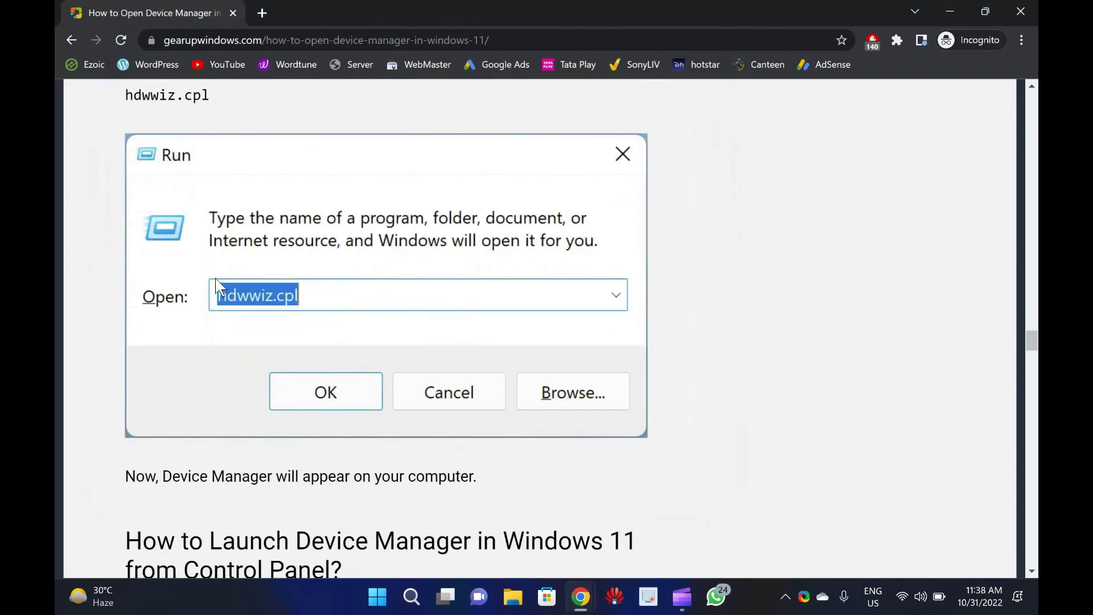
{"action": "scroll", "coordinate": [171, 213], "scroll_direction": "down", "scroll_amount": 3}
Step: Copy hdwwiz.cpl, run it from the Run box, then close Device Manager
{"action": "double_click", "coordinate": [188, 174]}
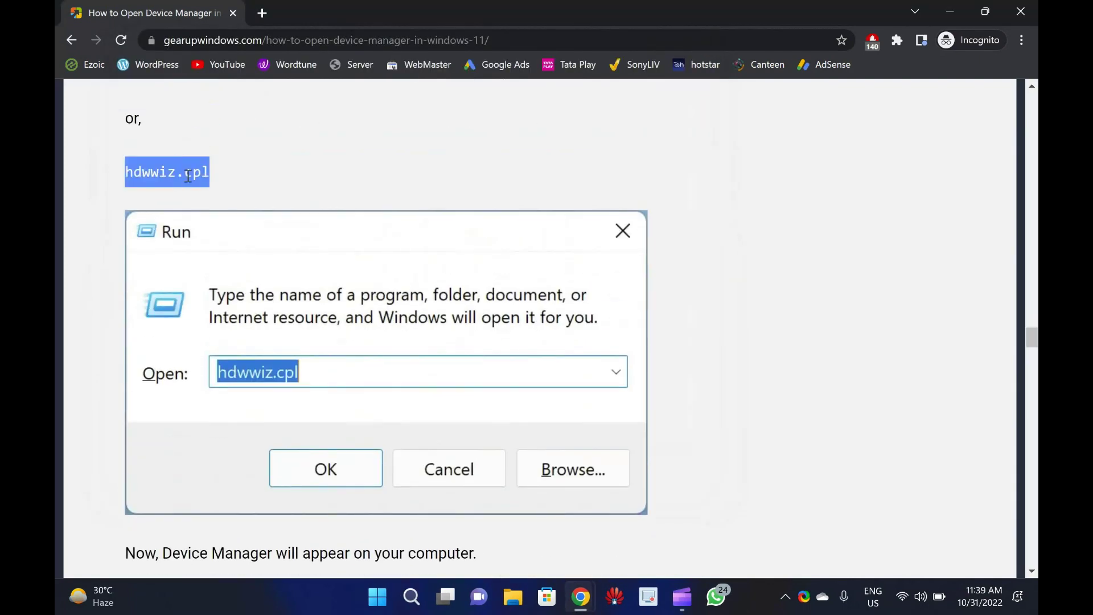
{"action": "key", "text": "ctrl+c"}
{"action": "key", "text": "super+r"}
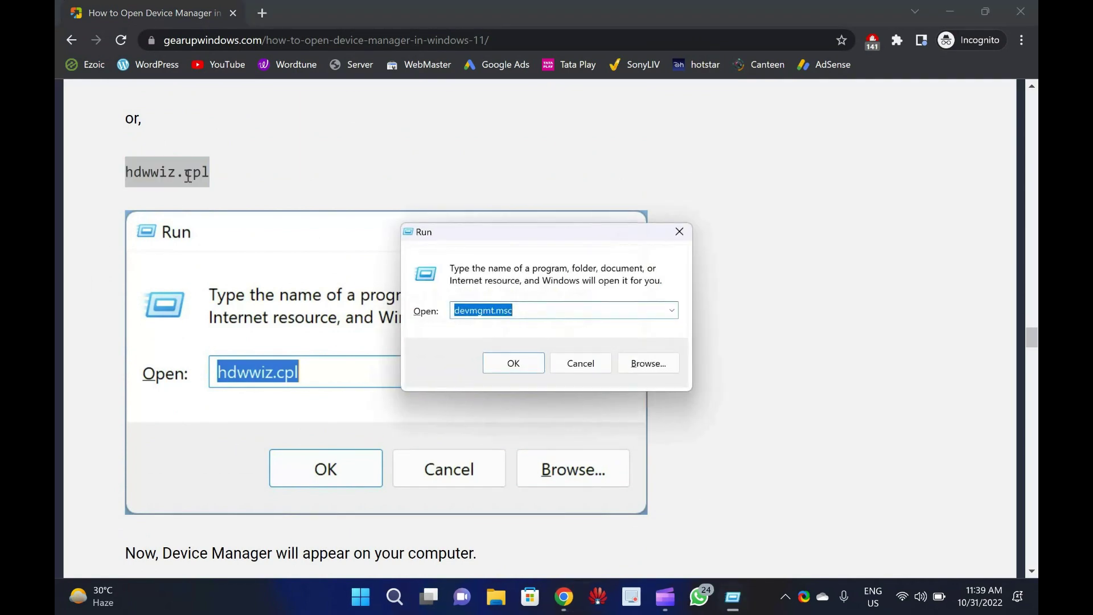
{"action": "key", "text": "ctrl+v"}
{"action": "key", "text": "Return"}
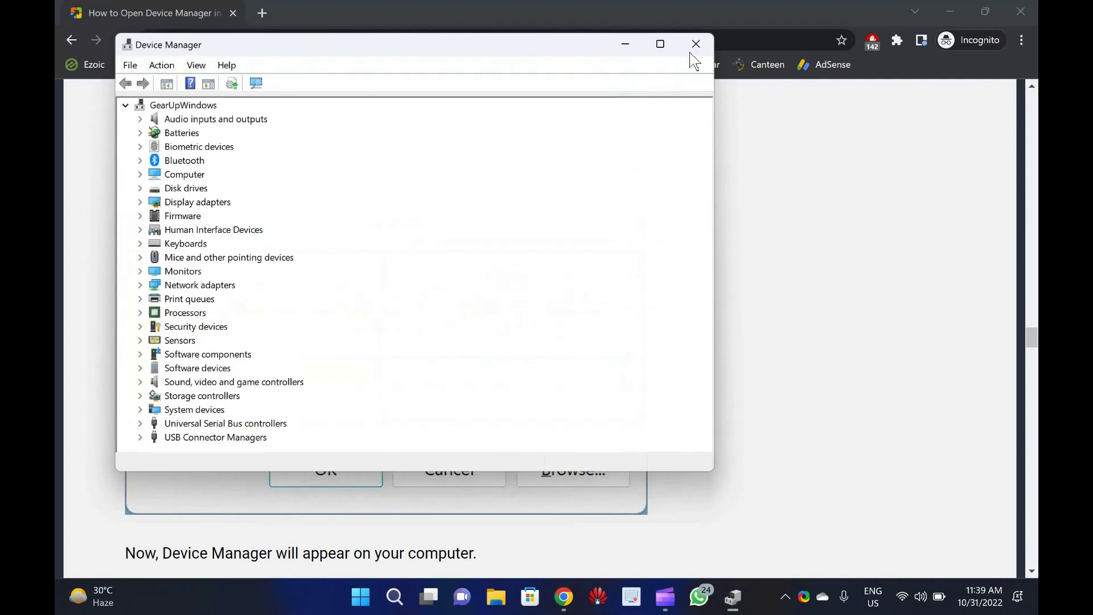
{"action": "key", "text": "alt+F4"}
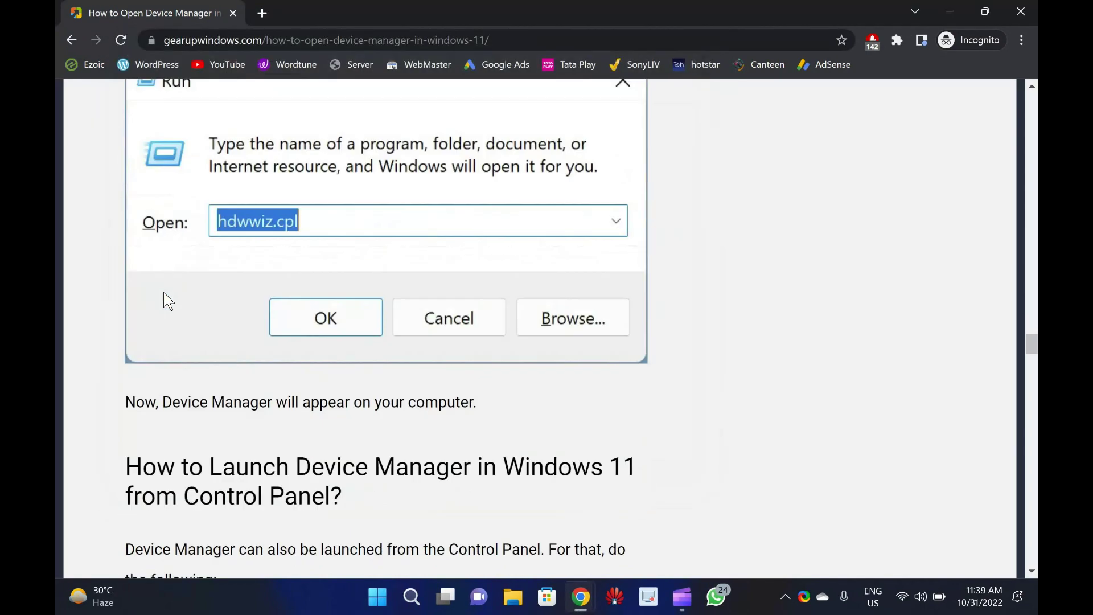
{"action": "scroll", "coordinate": [167, 300], "scroll_direction": "down", "scroll_amount": 5}
{"action": "scroll", "coordinate": [166, 301], "scroll_direction": "down", "scroll_amount": 1}
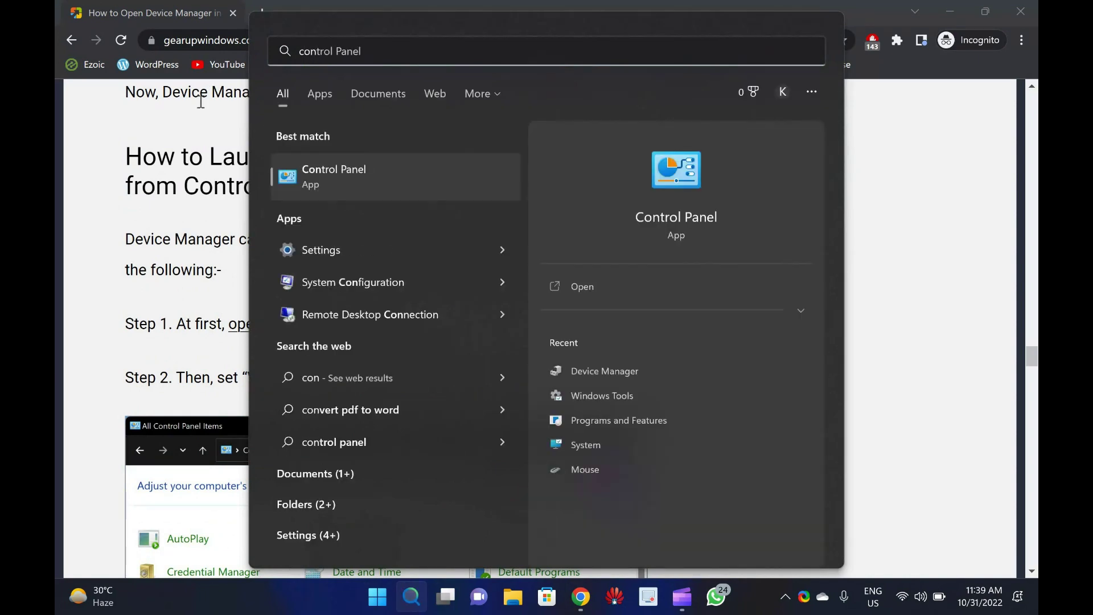
Step: Open Control Panel from Windows Search
{"action": "left_click", "coordinate": [323, 176]}
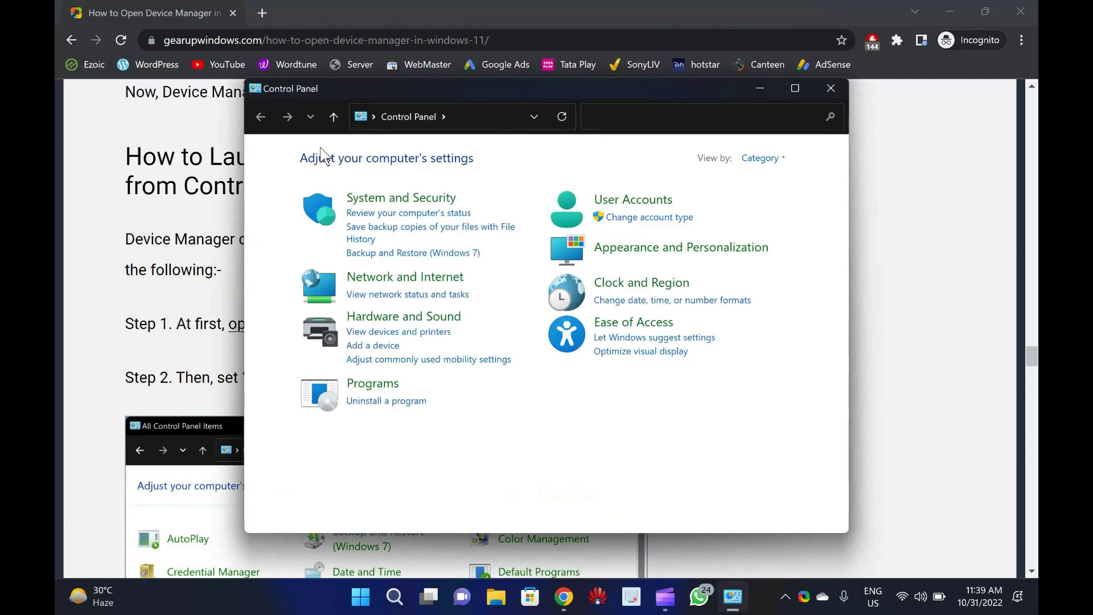
{"action": "scroll", "coordinate": [53, 280], "scroll_direction": "down", "scroll_amount": 2}
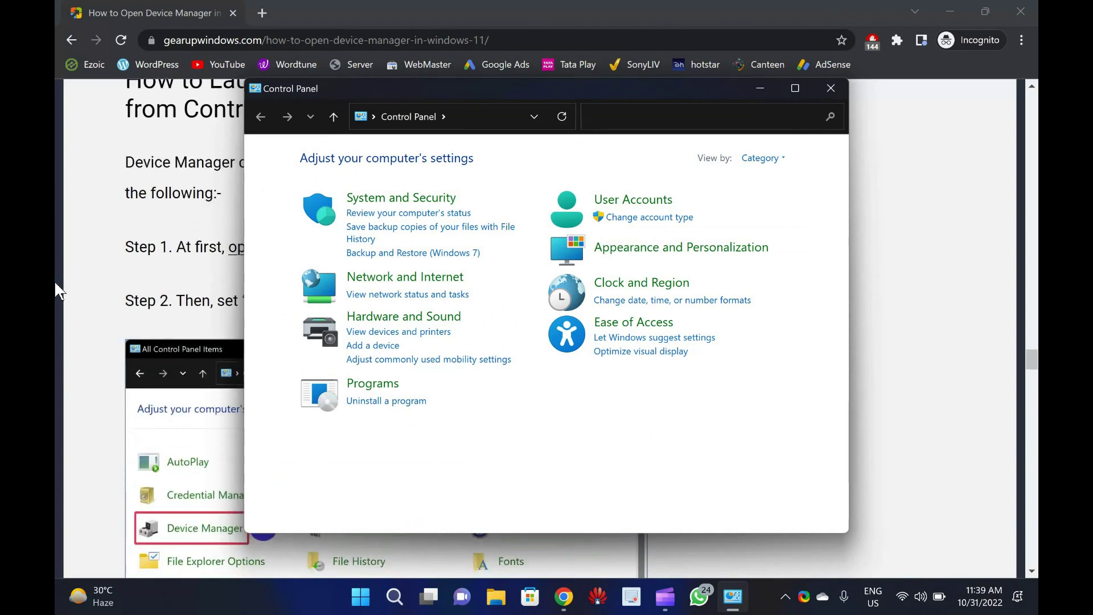
{"action": "scroll", "coordinate": [54, 280], "scroll_direction": "down", "scroll_amount": 2}
{"action": "left_click", "coordinate": [763, 157]}
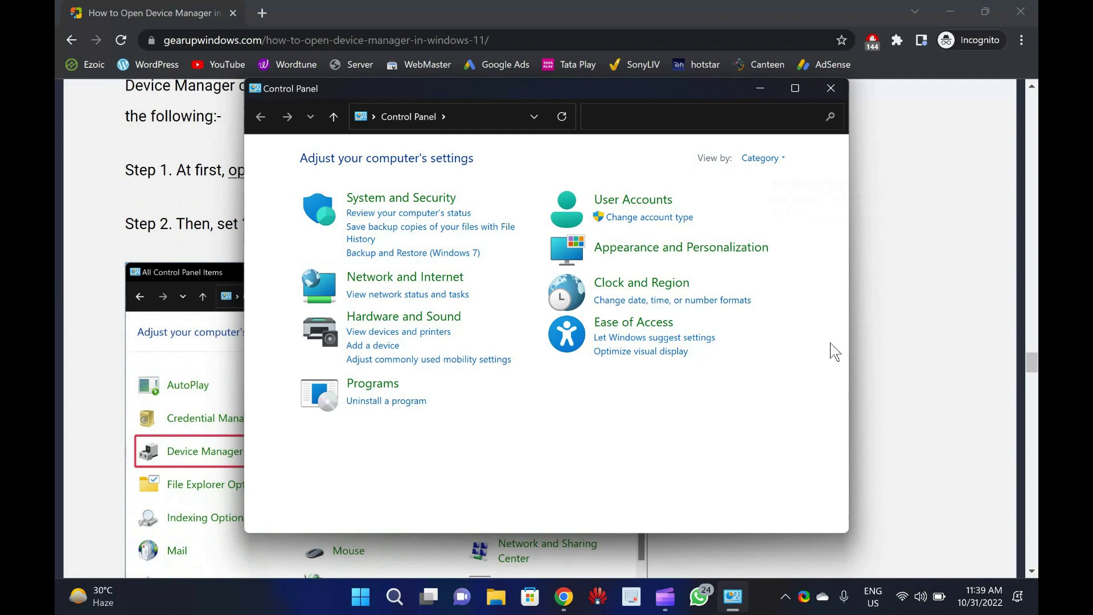
{"action": "key", "text": "super"}
{"action": "type", "text": "cont"}
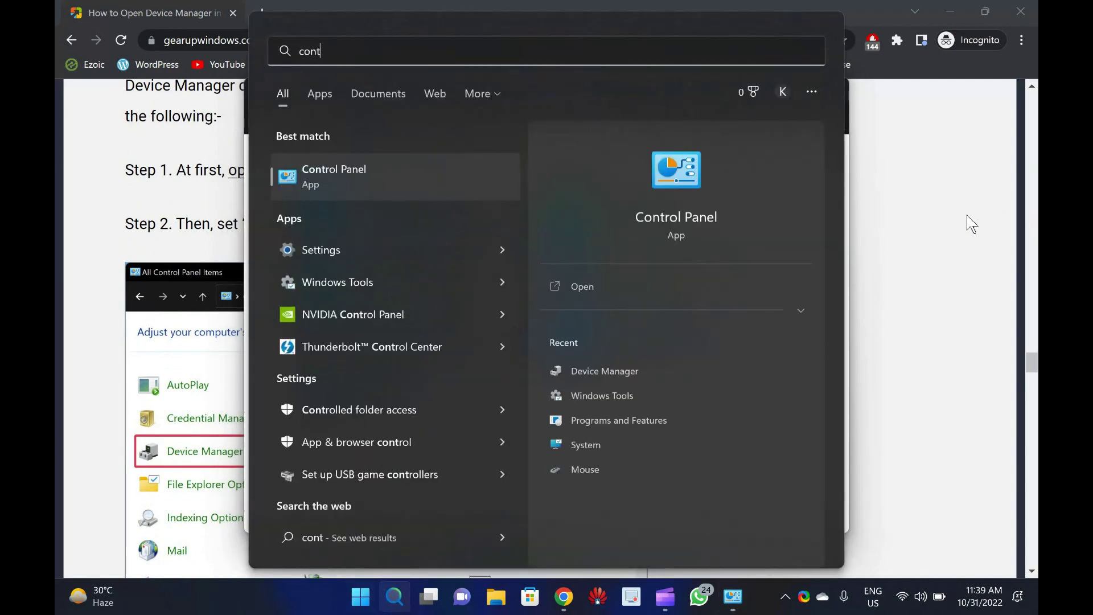
{"action": "key", "text": "Return"}
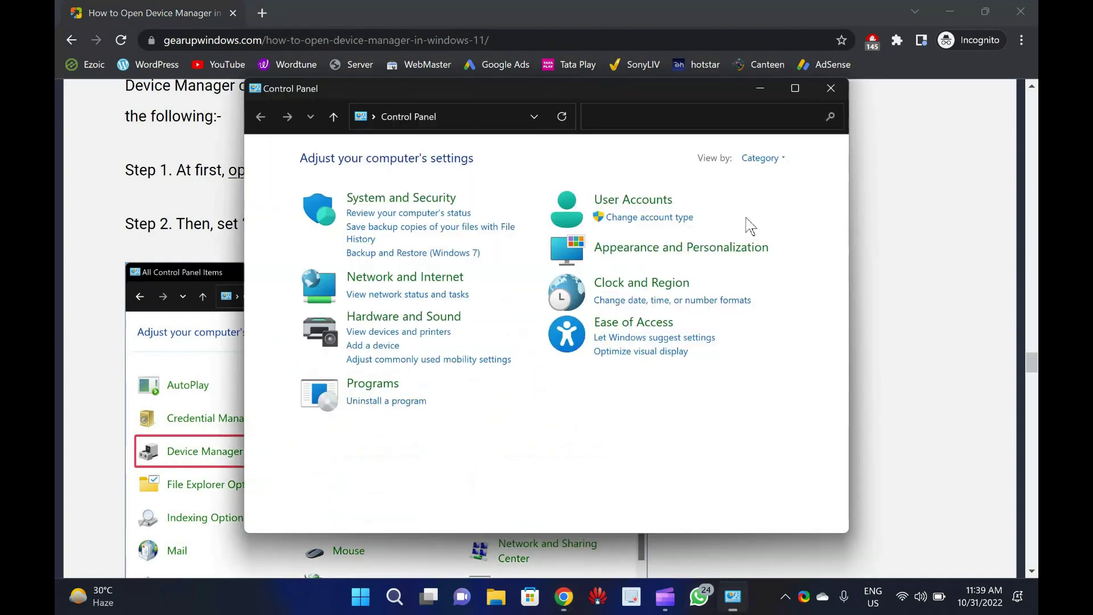
Step: Switch Control Panel to Large icons, open Device Manager, then close both windows
{"action": "left_click", "coordinate": [763, 157]}
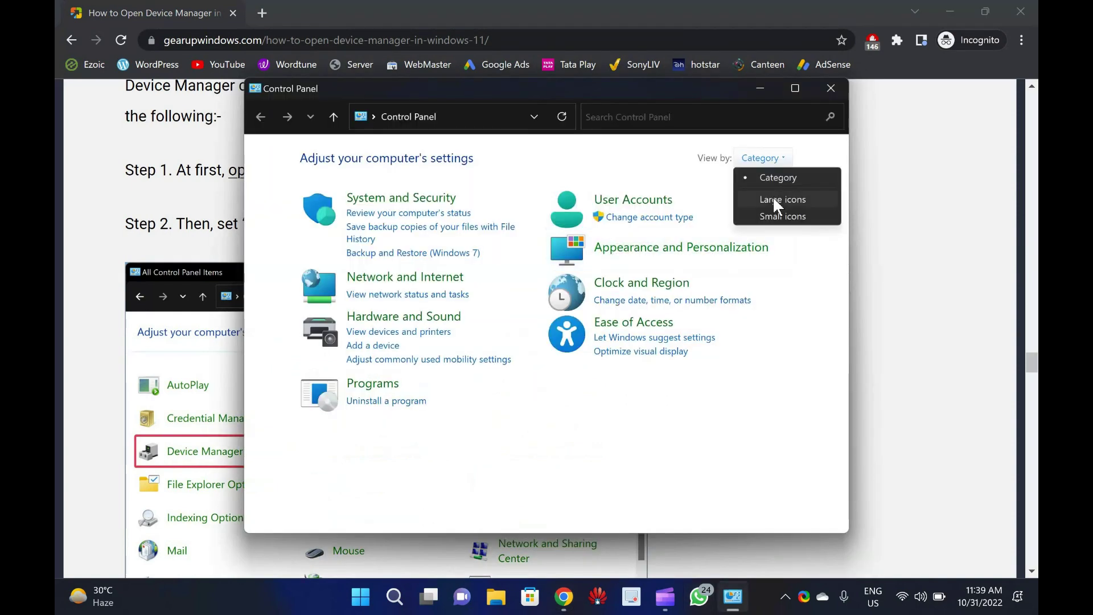
{"action": "left_click", "coordinate": [777, 199]}
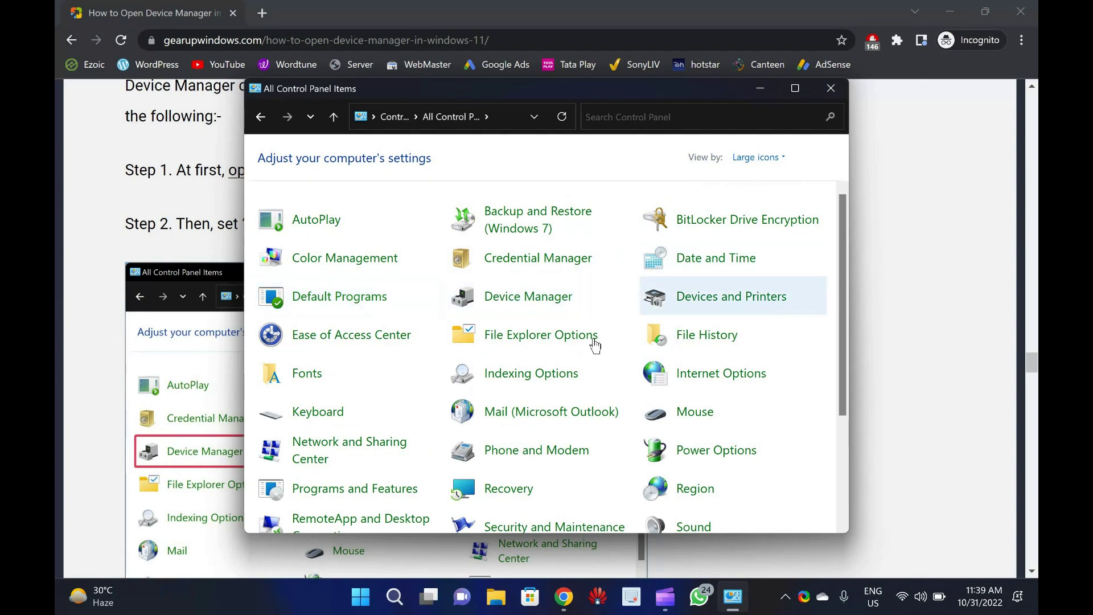
{"action": "left_click", "coordinate": [528, 296]}
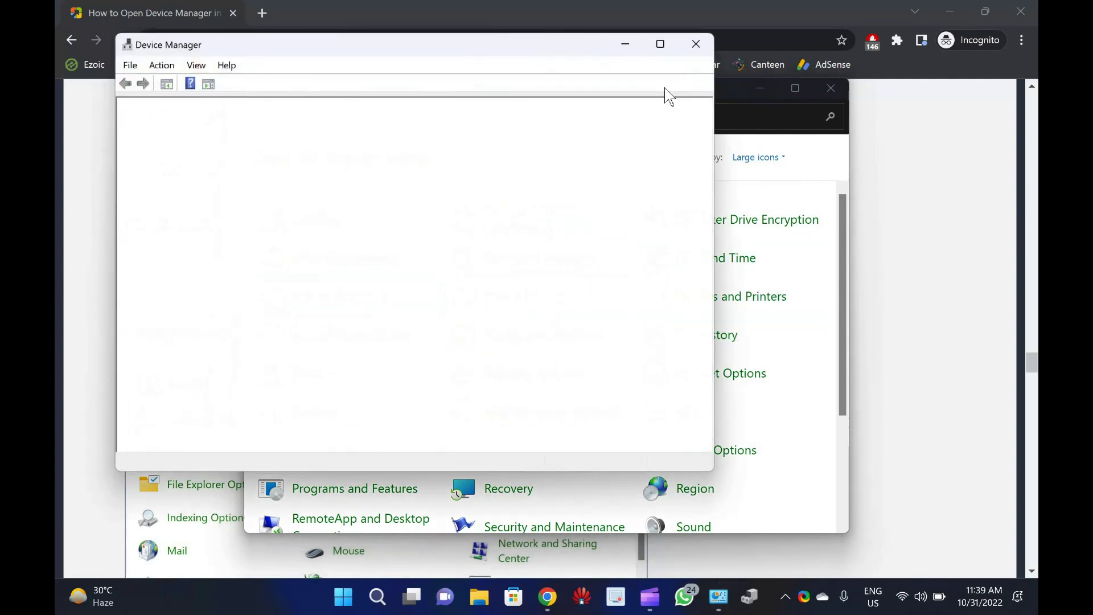
{"action": "left_click", "coordinate": [698, 47]}
{"action": "left_click", "coordinate": [830, 89]}
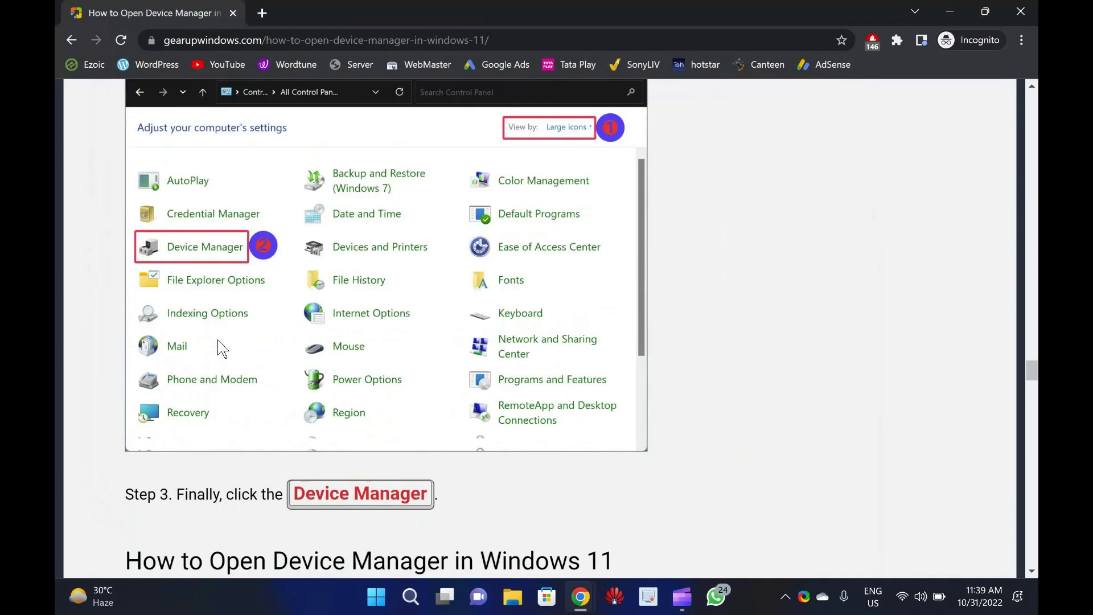
{"action": "scroll", "coordinate": [217, 346], "scroll_direction": "down", "scroll_amount": 10}
{"action": "scroll", "coordinate": [202, 326], "scroll_direction": "up", "scroll_amount": 3}
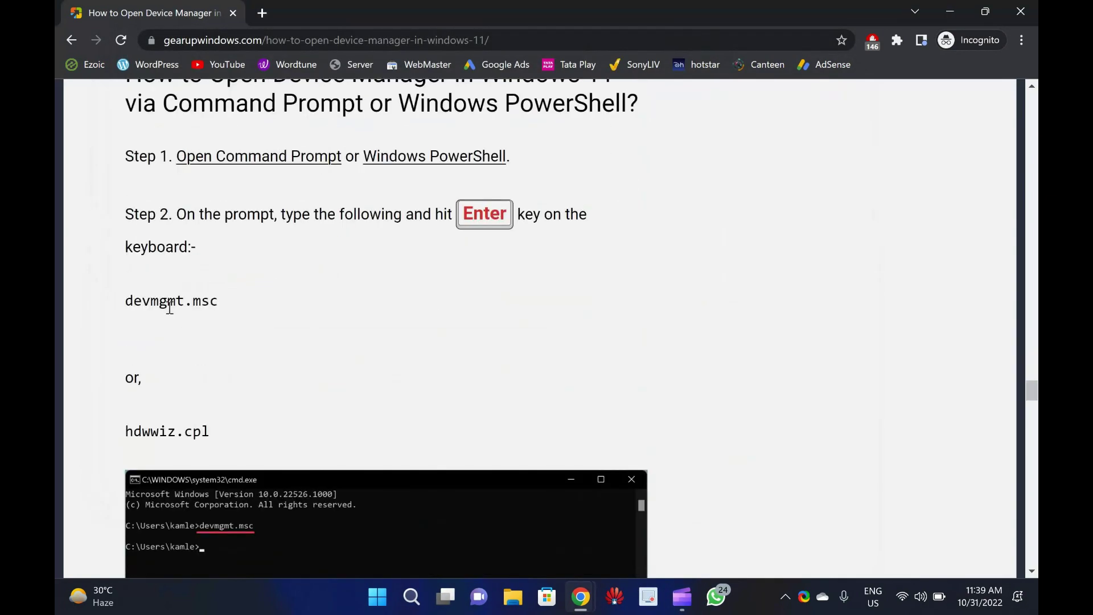
Step: Copy devmgmt.msc, run it in a Command Prompt opened via cmd, then close Device Manager
{"action": "double_click", "coordinate": [169, 306]}
{"action": "left_click_drag", "start_coordinate": [170, 306], "coordinate": [196, 307]}
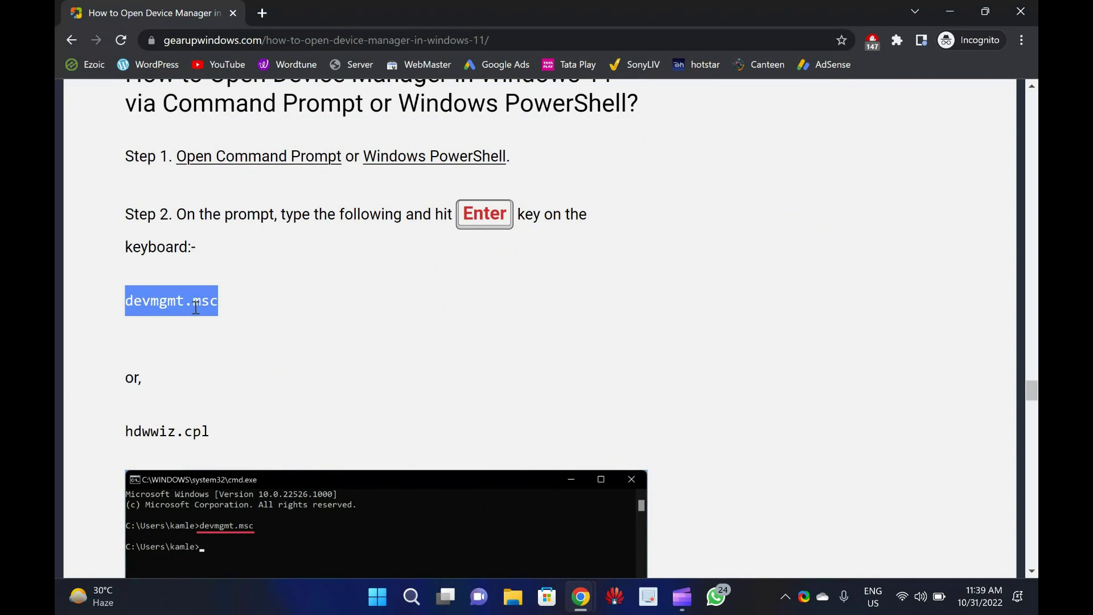
{"action": "key", "text": "super+r"}
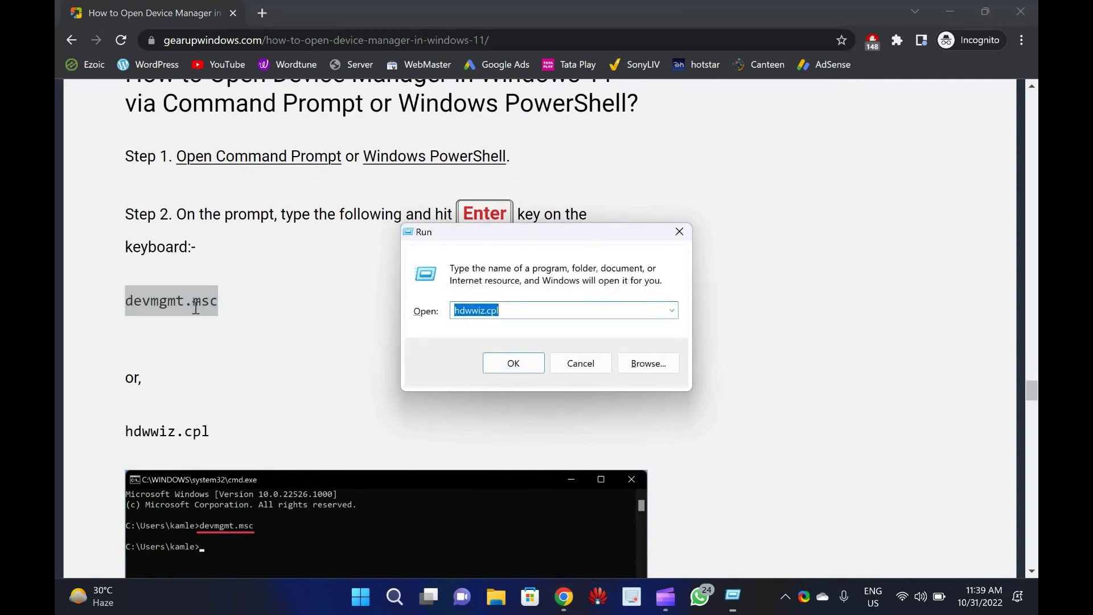
{"action": "type", "text": "cmd"}
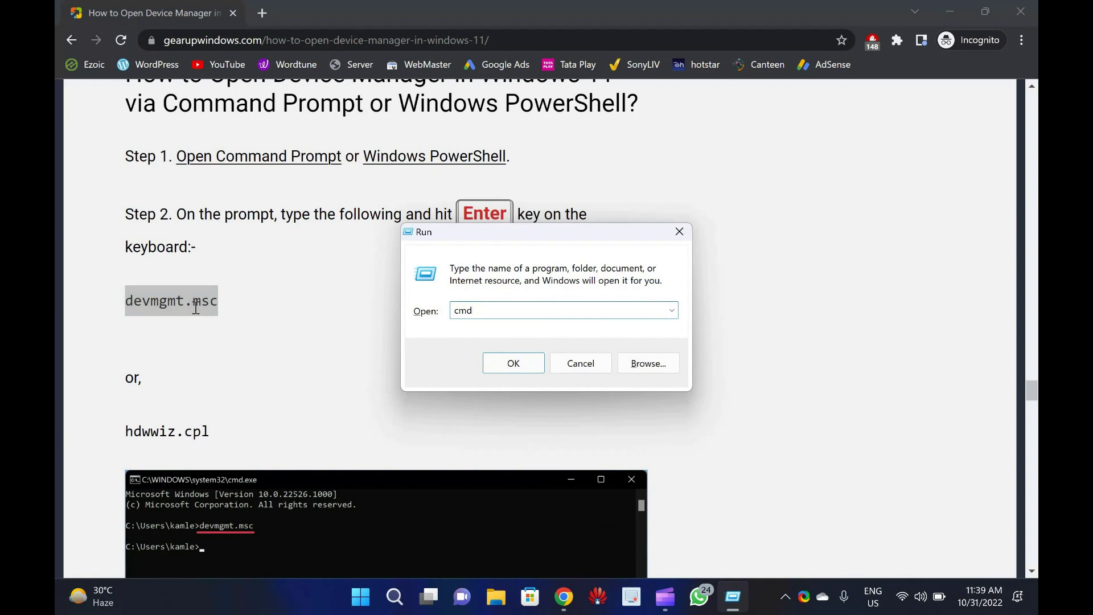
{"action": "key", "text": "Return"}
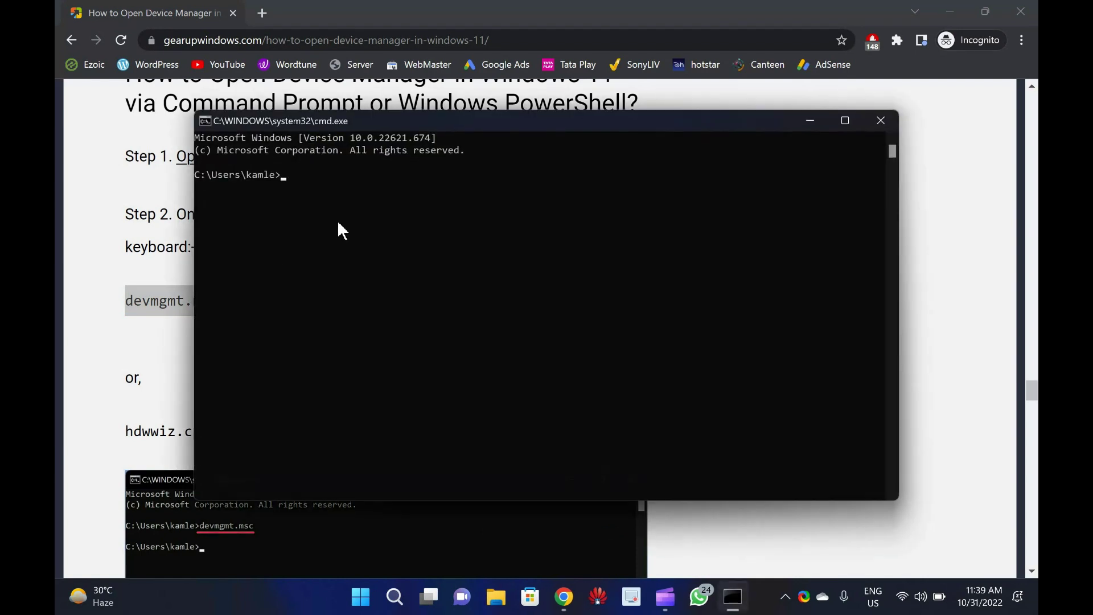
{"action": "type", "text": "devmgmt.msc"}
{"action": "key", "text": "Return"}
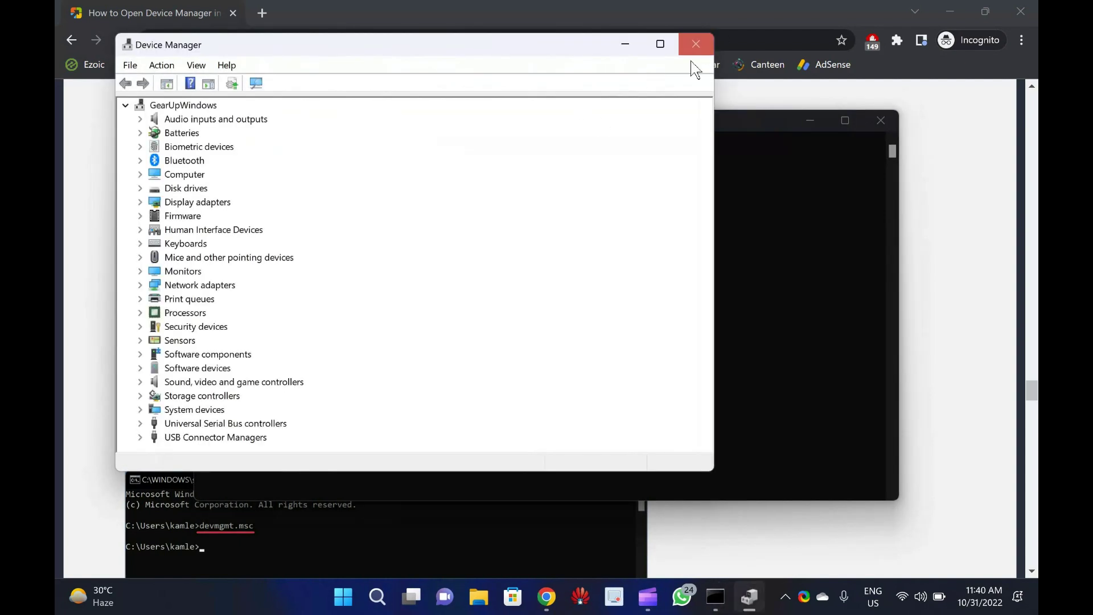
{"action": "left_click", "coordinate": [696, 44]}
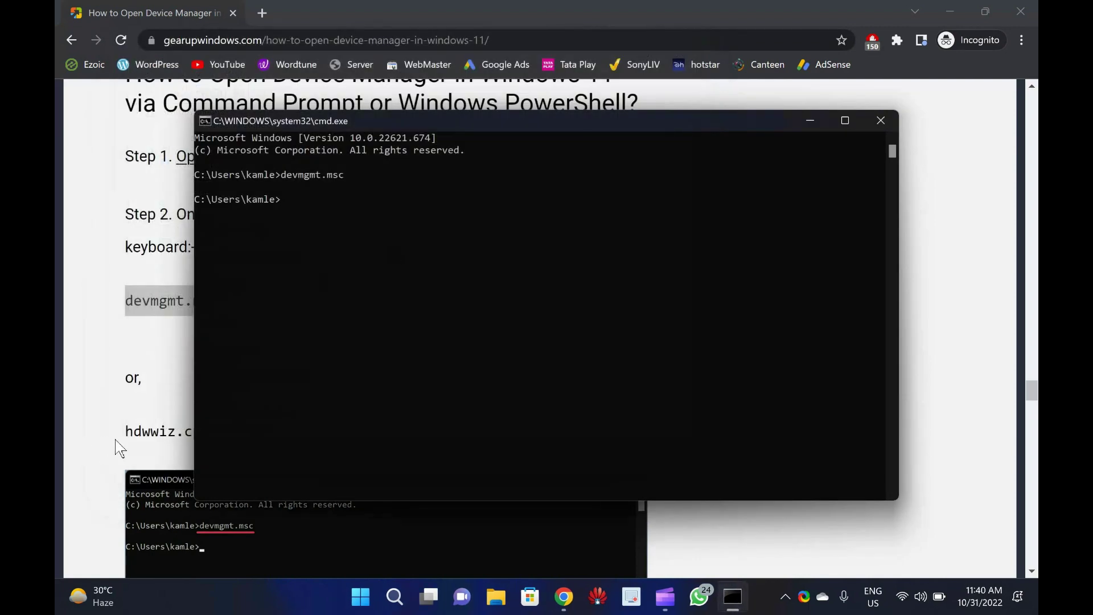
Step: Rerun devmgmt.msc in Command Prompt with the Up arrow, then close Device Manager
{"action": "left_click_drag", "start_coordinate": [126, 432], "coordinate": [209, 431]}
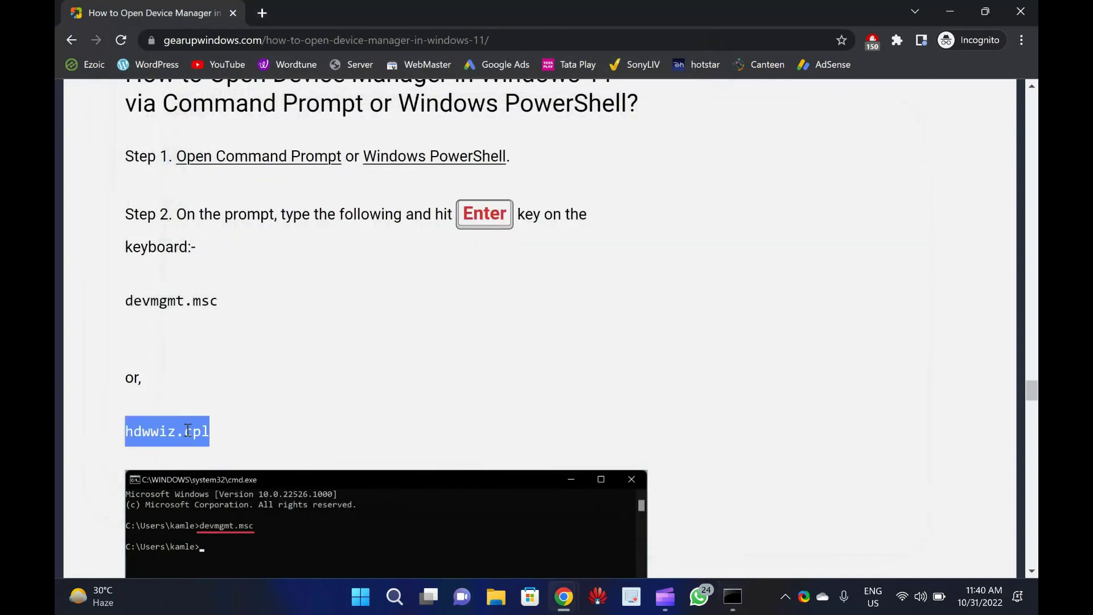
{"action": "left_click", "coordinate": [732, 595]}
{"action": "key", "text": "Up"}
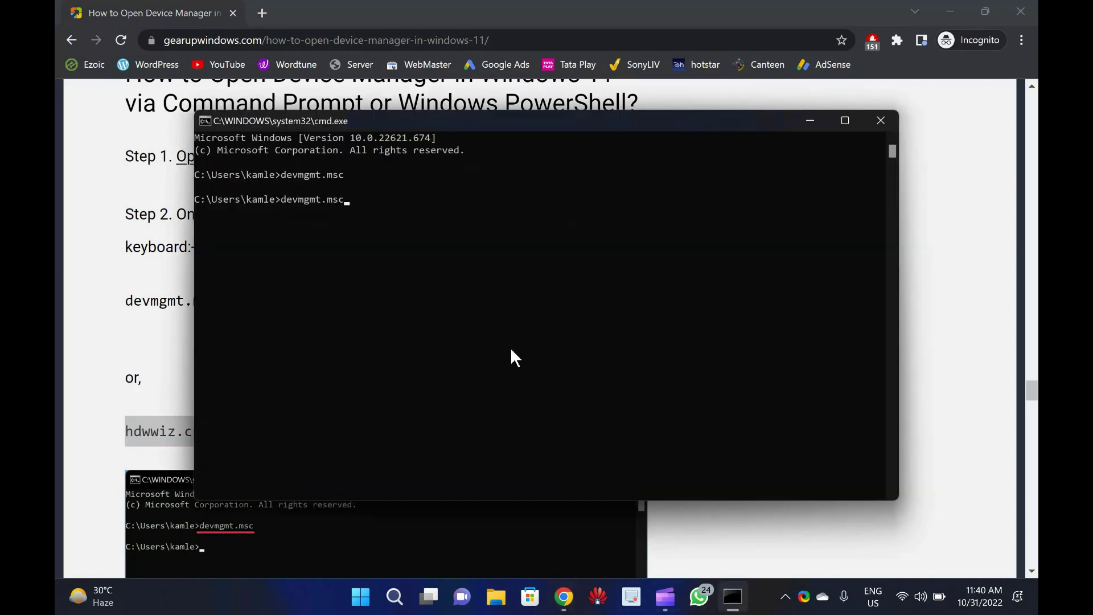
{"action": "key", "text": "Return"}
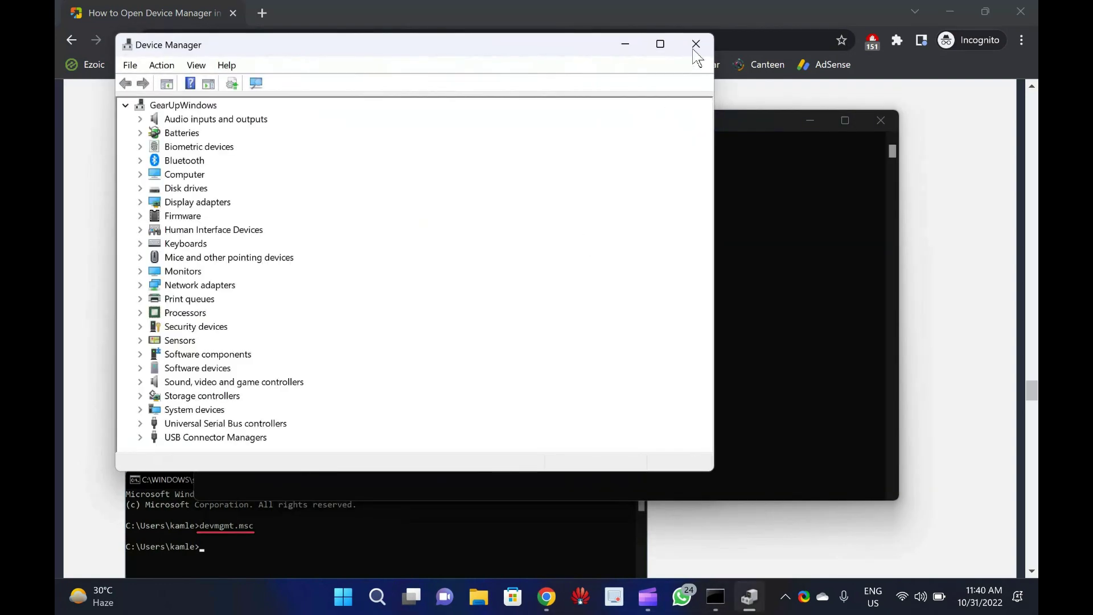
{"action": "left_click", "coordinate": [696, 43]}
Step: Close Command Prompt, copy sysdm.cpl and run it from the Run box
{"action": "left_click", "coordinate": [881, 119]}
{"action": "scroll", "coordinate": [251, 344], "scroll_direction": "down", "scroll_amount": 6}
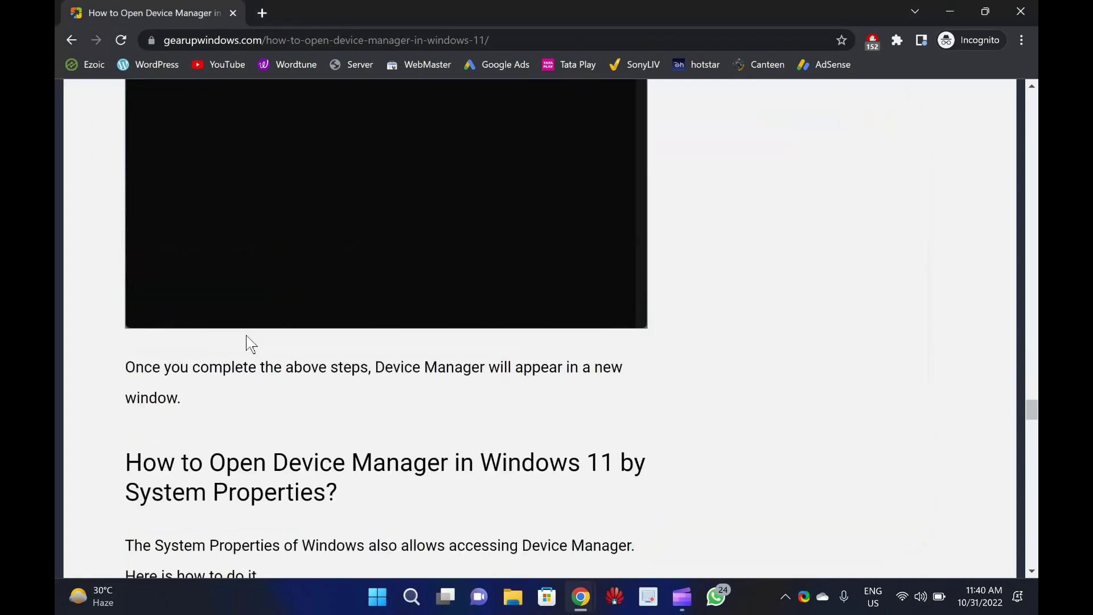
{"action": "scroll", "coordinate": [251, 343], "scroll_direction": "down", "scroll_amount": 3}
{"action": "scroll", "coordinate": [251, 344], "scroll_direction": "down", "scroll_amount": 2}
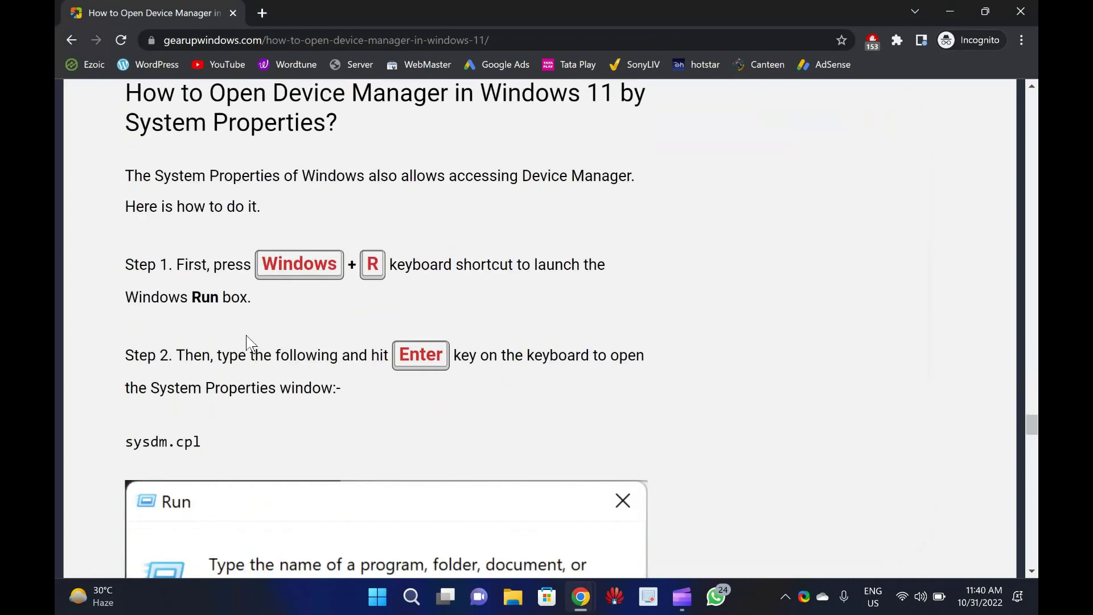
{"action": "scroll", "coordinate": [251, 343], "scroll_direction": "down", "scroll_amount": 2}
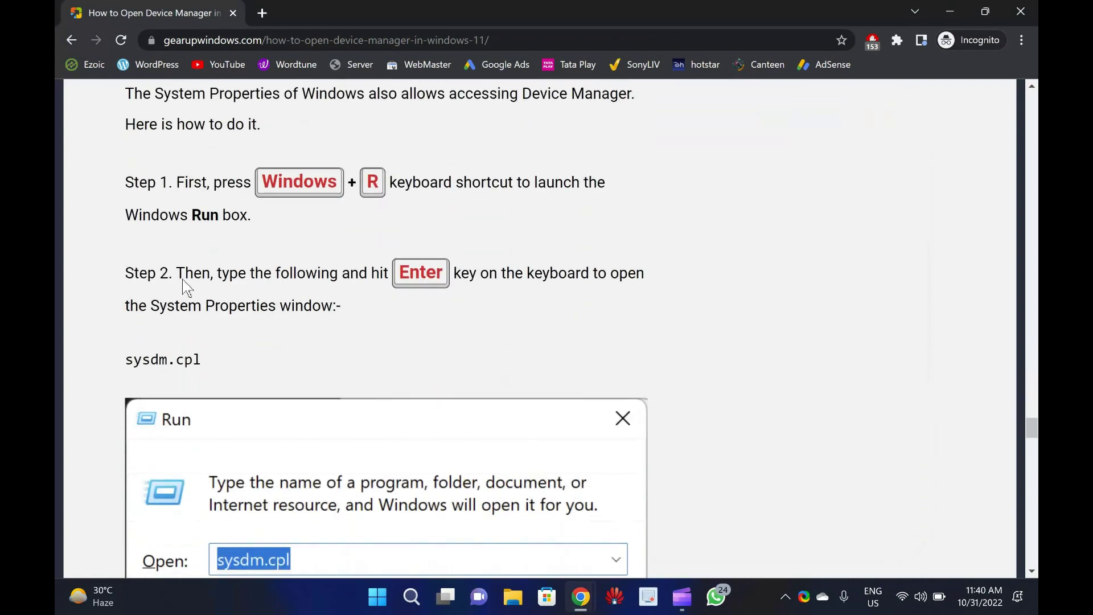
{"action": "scroll", "coordinate": [171, 256], "scroll_direction": "down", "scroll_amount": 3}
{"action": "triple_click", "coordinate": [152, 213]}
{"action": "key", "text": "ctrl+c"}
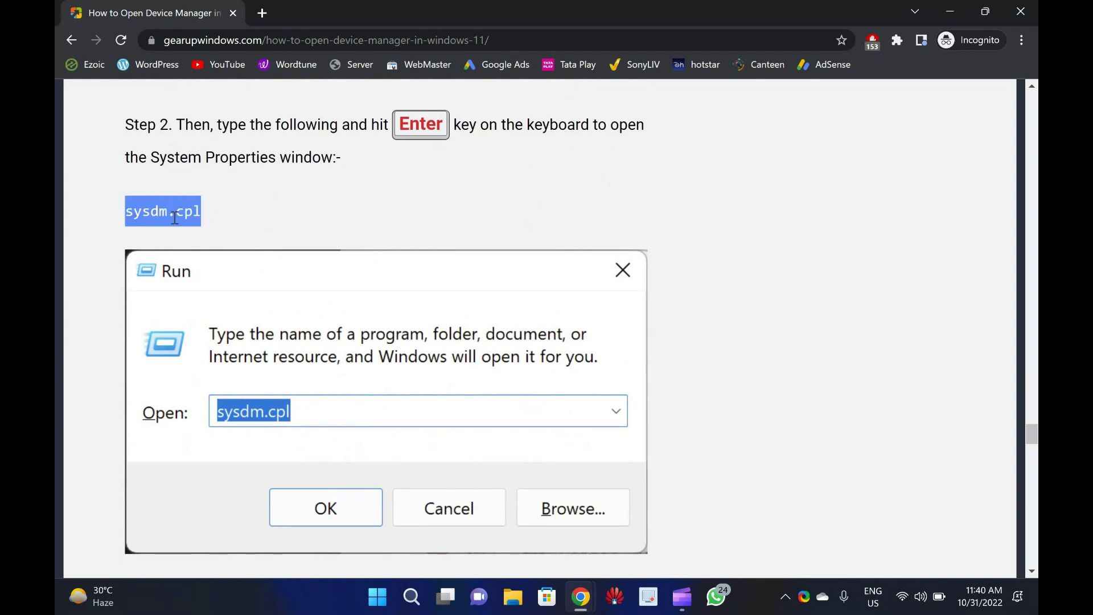
{"action": "key", "text": "super"}
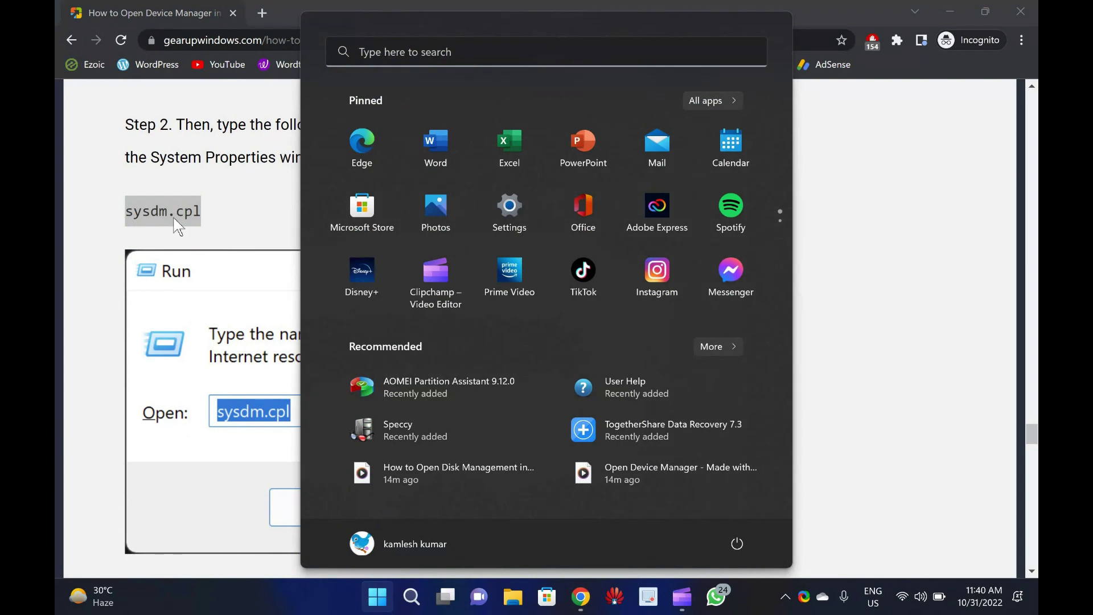
{"action": "key", "text": "super"}
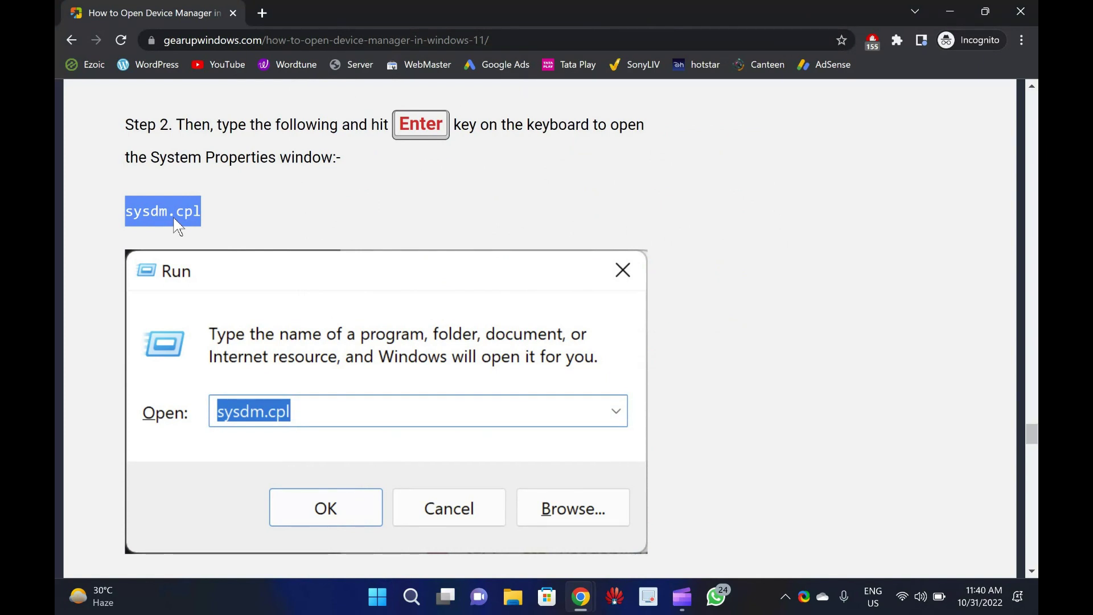
{"action": "key", "text": "super+r"}
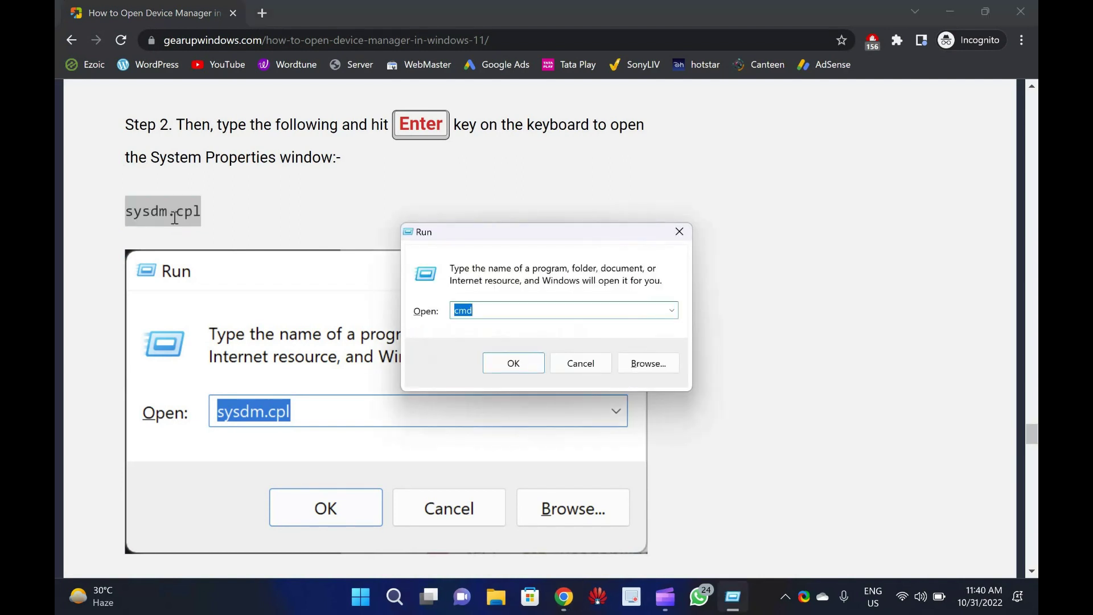
{"action": "key", "text": "ctrl+v"}
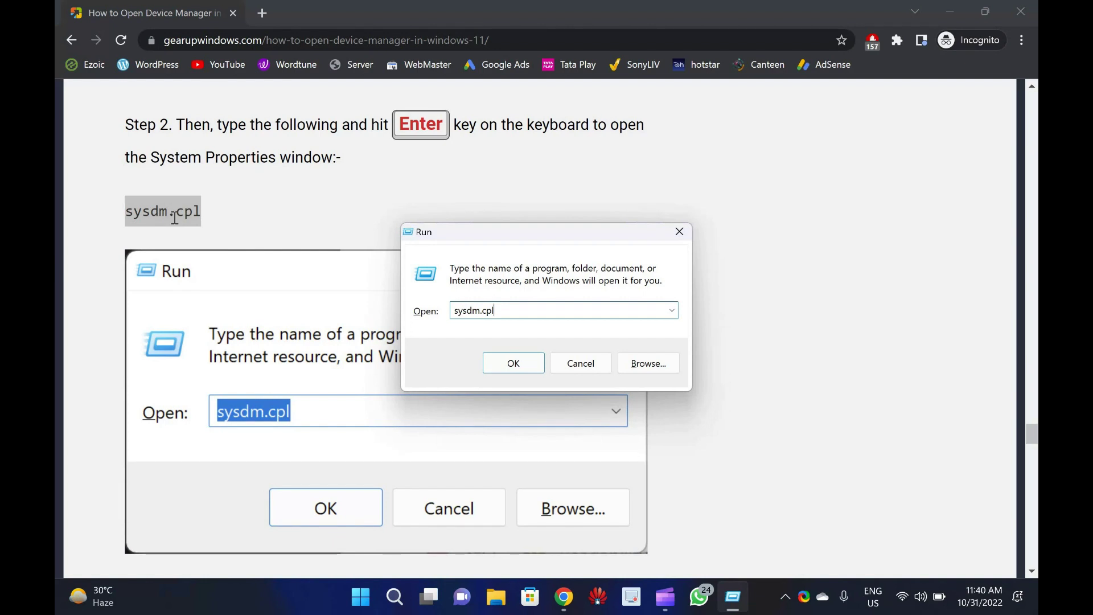
{"action": "key", "text": "Return"}
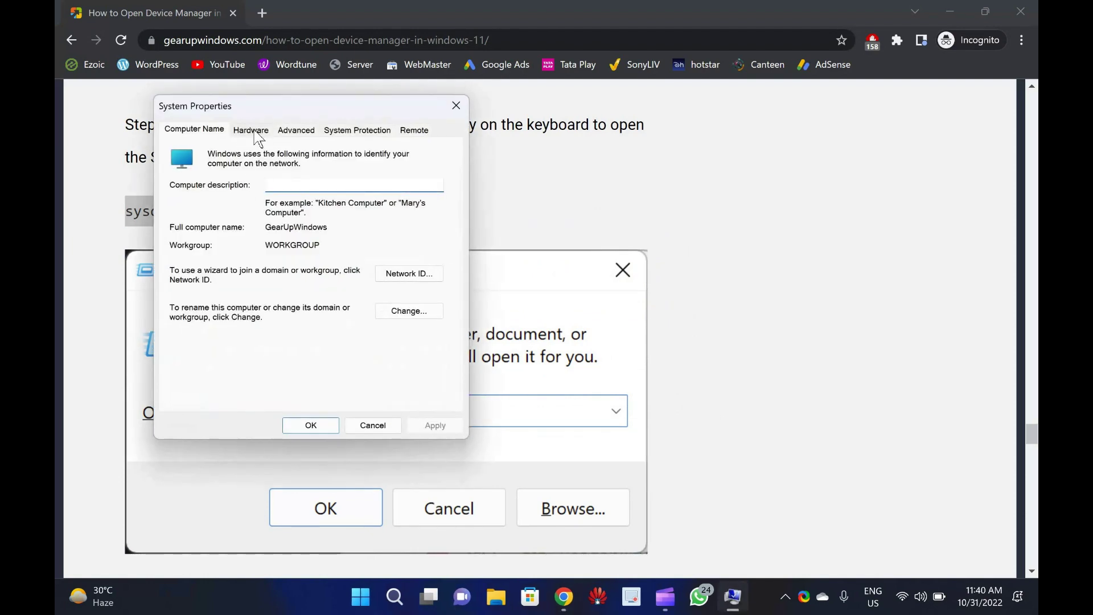
{"action": "scroll", "coordinate": [96, 291], "scroll_direction": "down", "scroll_amount": 3}
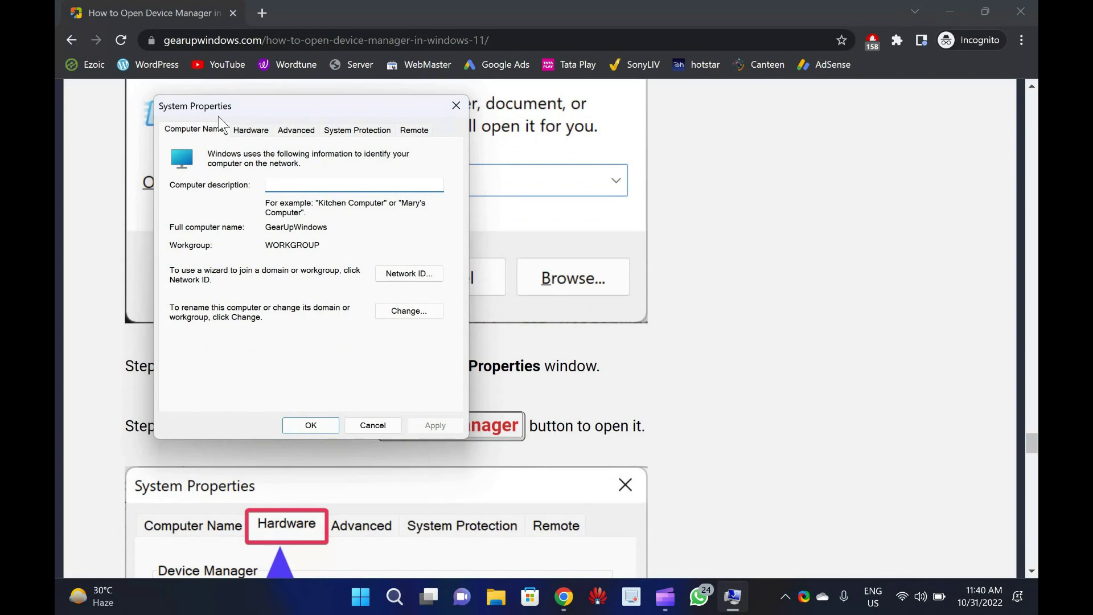
Step: Launch Device Manager from the System Properties Hardware tab, then close it and System Properties
{"action": "left_click", "coordinate": [251, 130]}
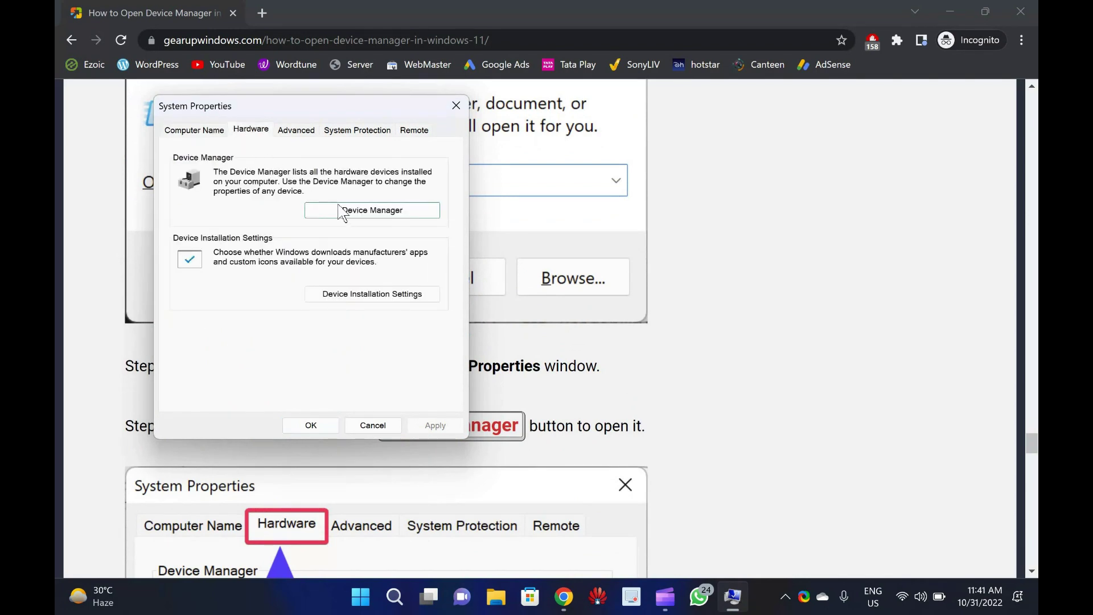
{"action": "left_click", "coordinate": [411, 216]}
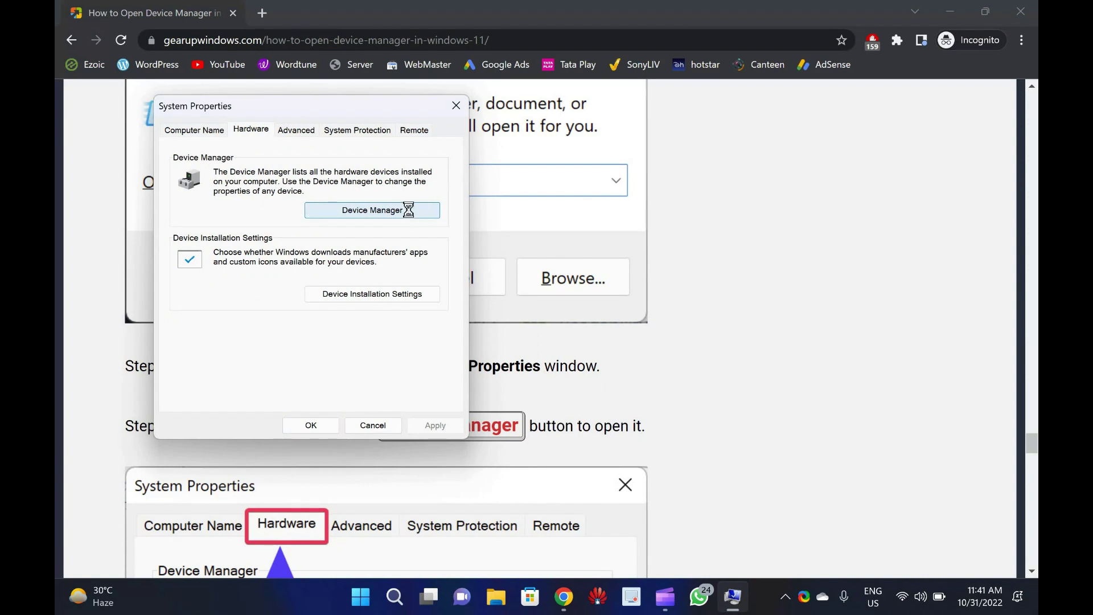
{"action": "left_click", "coordinate": [694, 44]}
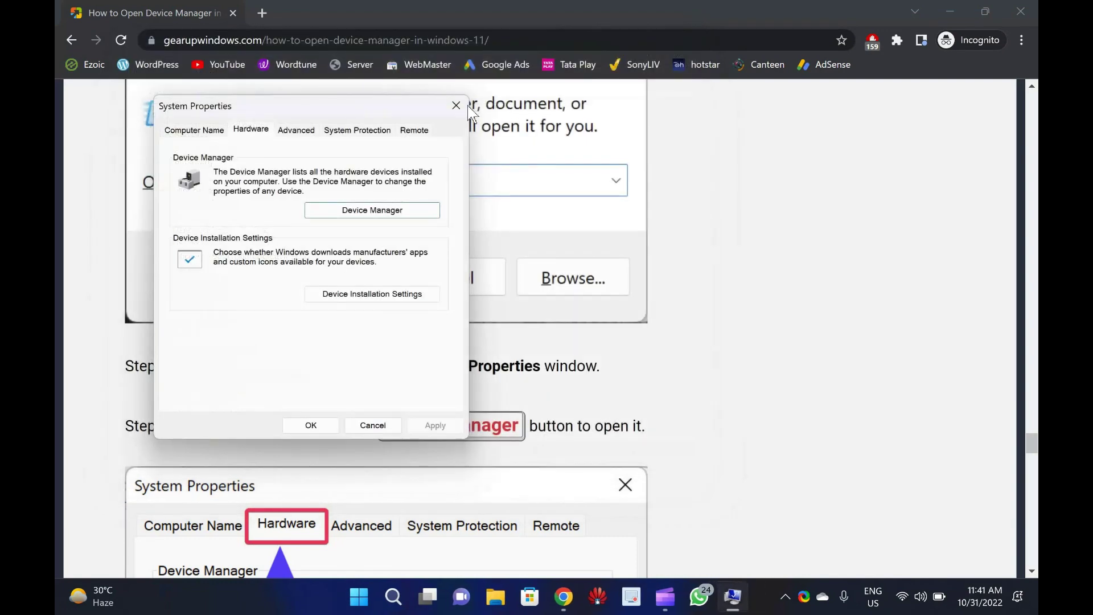
{"action": "left_click", "coordinate": [457, 106]}
{"action": "scroll", "coordinate": [307, 297], "scroll_direction": "down", "scroll_amount": 5}
{"action": "scroll", "coordinate": [307, 296], "scroll_direction": "down", "scroll_amount": 5}
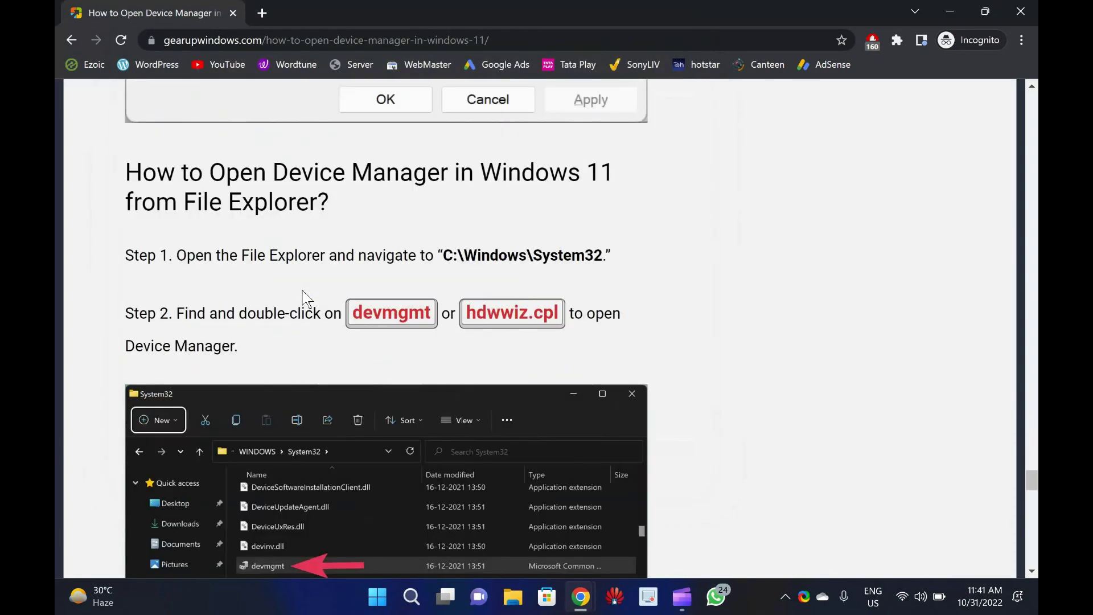
{"action": "scroll", "coordinate": [342, 300], "scroll_direction": "down", "scroll_amount": 1}
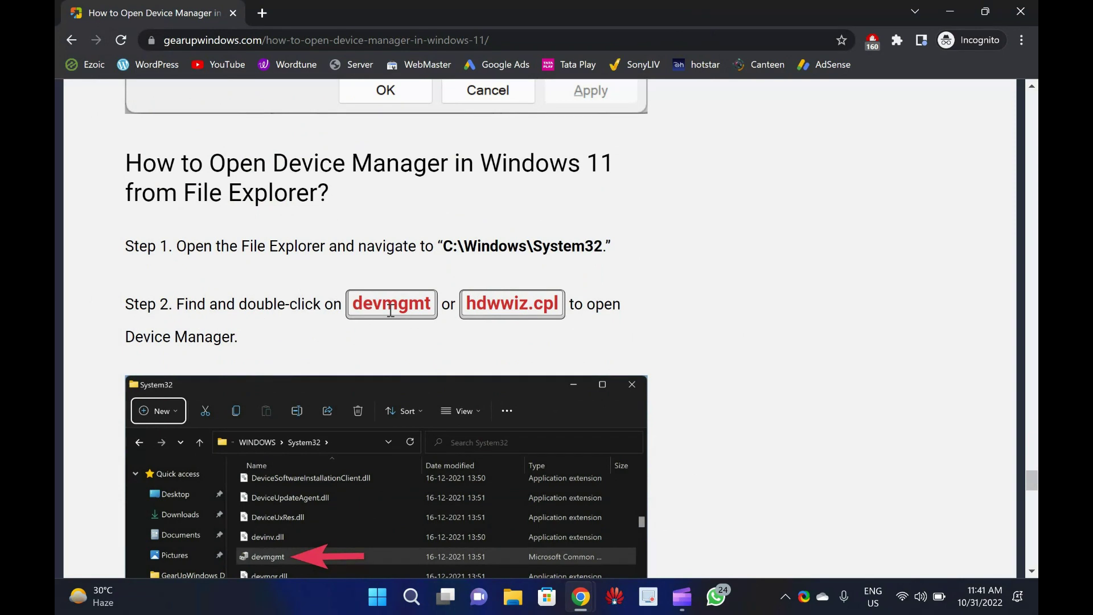
Step: Select the C:\Windows\System32 path in the article's File Explorer section and start File Explorer
{"action": "double_click", "coordinate": [390, 305]}
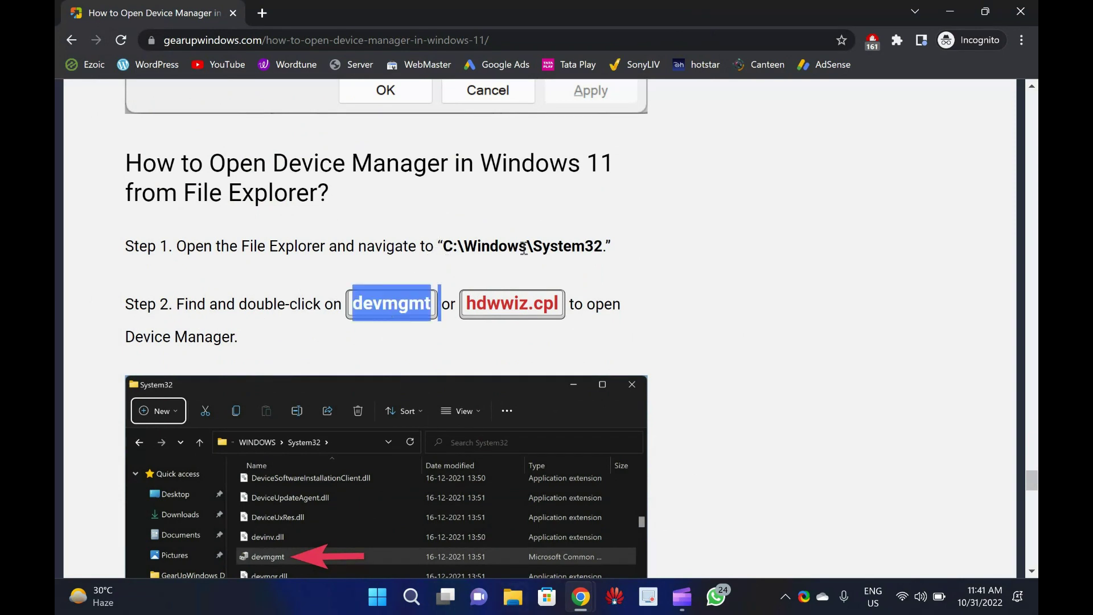
{"action": "left_click_drag", "start_coordinate": [444, 246], "coordinate": [603, 246]}
{"action": "key", "text": "ctrl+c"}
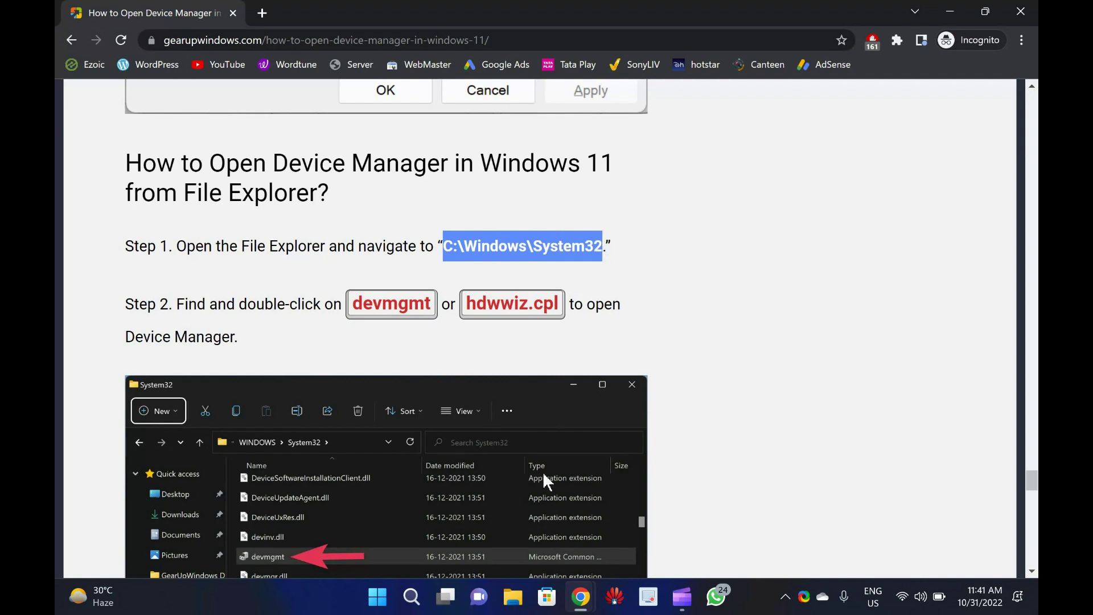
{"action": "left_click", "coordinate": [512, 596]}
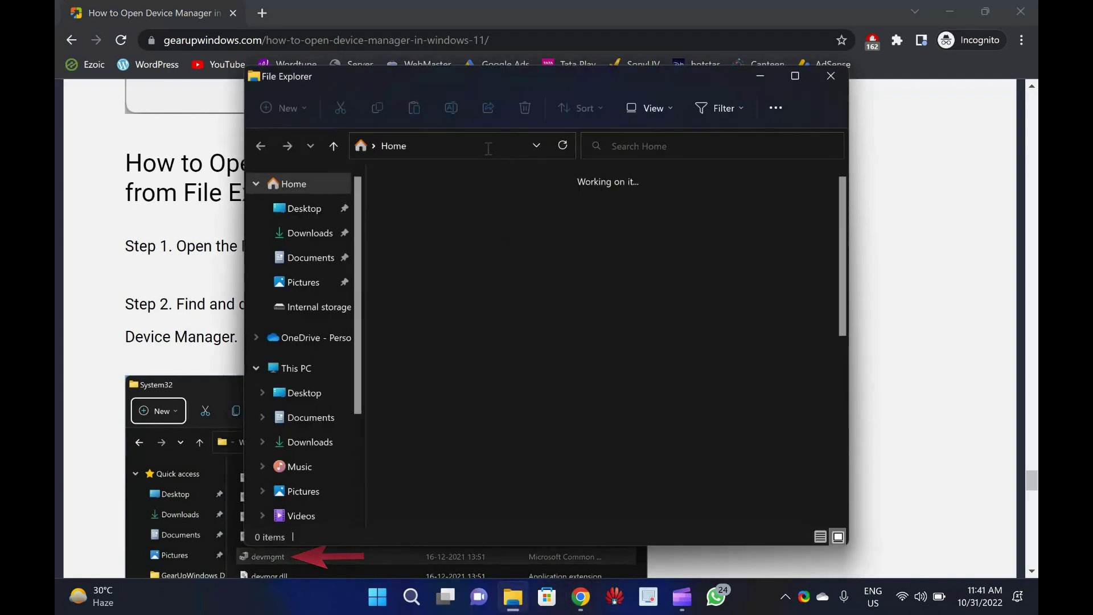
Step: Go to C:\Windows\System32 by pasting the path into File Explorer's address bar
{"action": "left_click", "coordinate": [486, 147]}
{"action": "key", "text": "ctrl+v"}
{"action": "key", "text": "Return"}
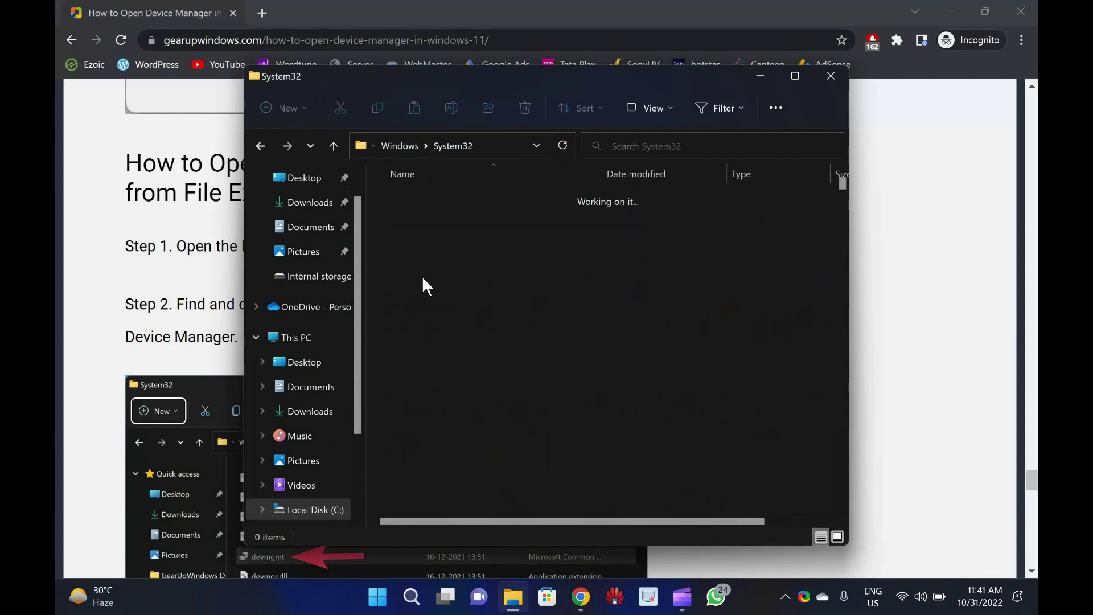
{"action": "type", "text": "dd"}
{"action": "scroll", "coordinate": [425, 298], "scroll_direction": "down", "scroll_amount": 10}
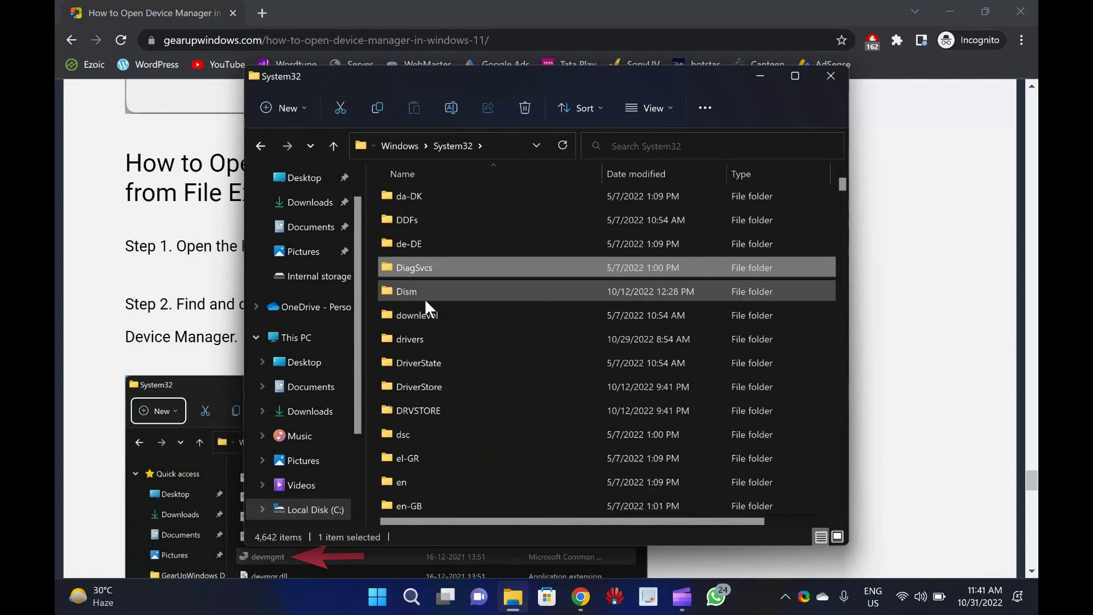
{"action": "scroll", "coordinate": [418, 307], "scroll_direction": "down", "scroll_amount": 10}
{"action": "scroll", "coordinate": [418, 310], "scroll_direction": "down", "scroll_amount": 10}
{"action": "scroll", "coordinate": [418, 313], "scroll_direction": "down", "scroll_amount": 5}
{"action": "scroll", "coordinate": [419, 314], "scroll_direction": "down", "scroll_amount": 5}
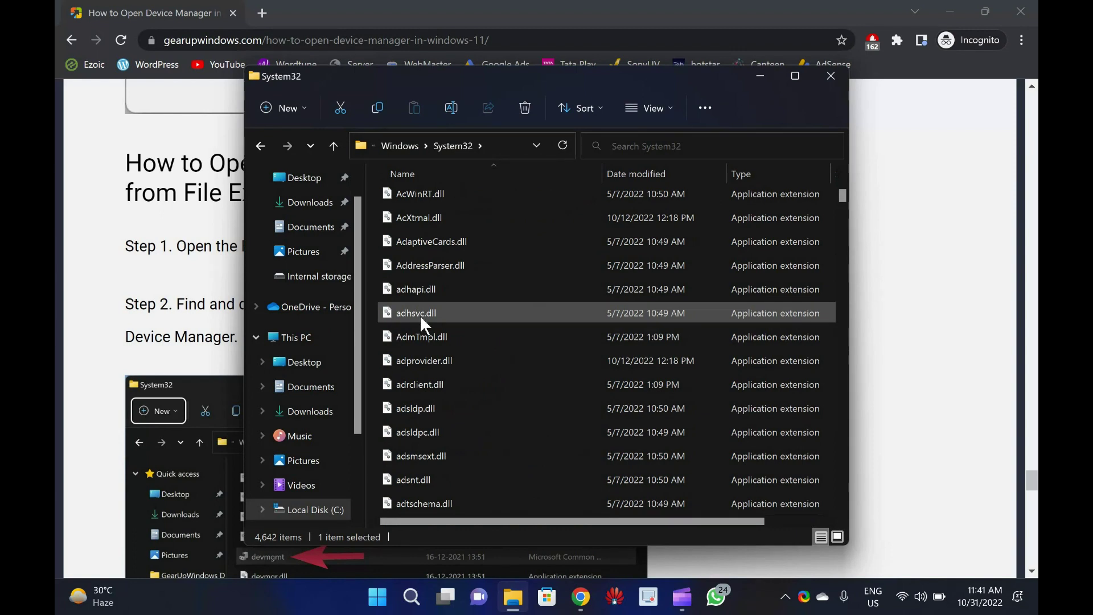
{"action": "type", "text": "d3d"}
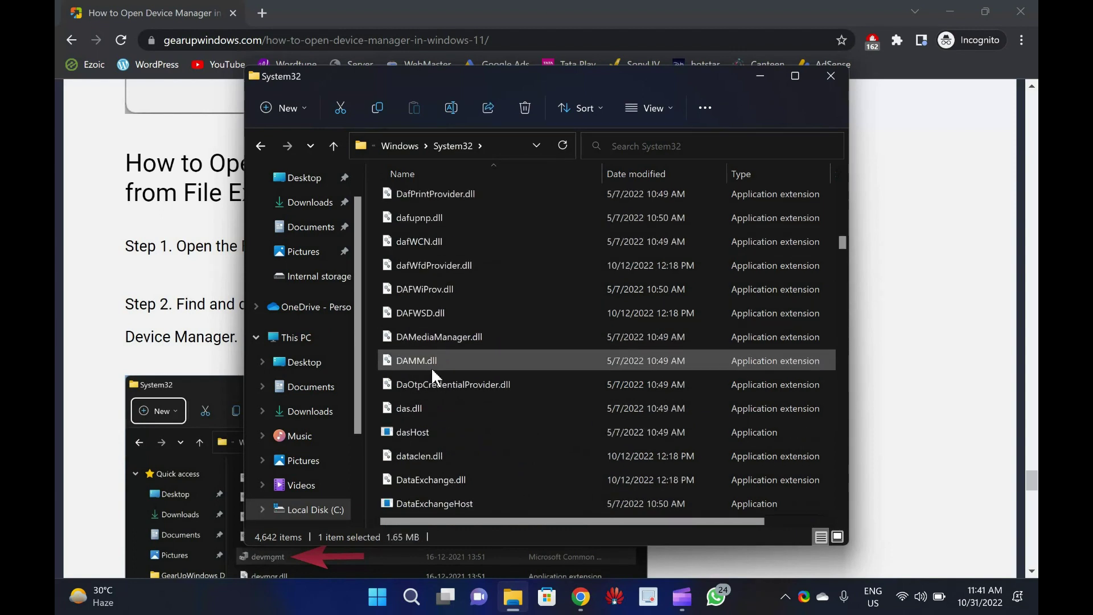
{"action": "scroll", "coordinate": [431, 367], "scroll_direction": "down", "scroll_amount": 5}
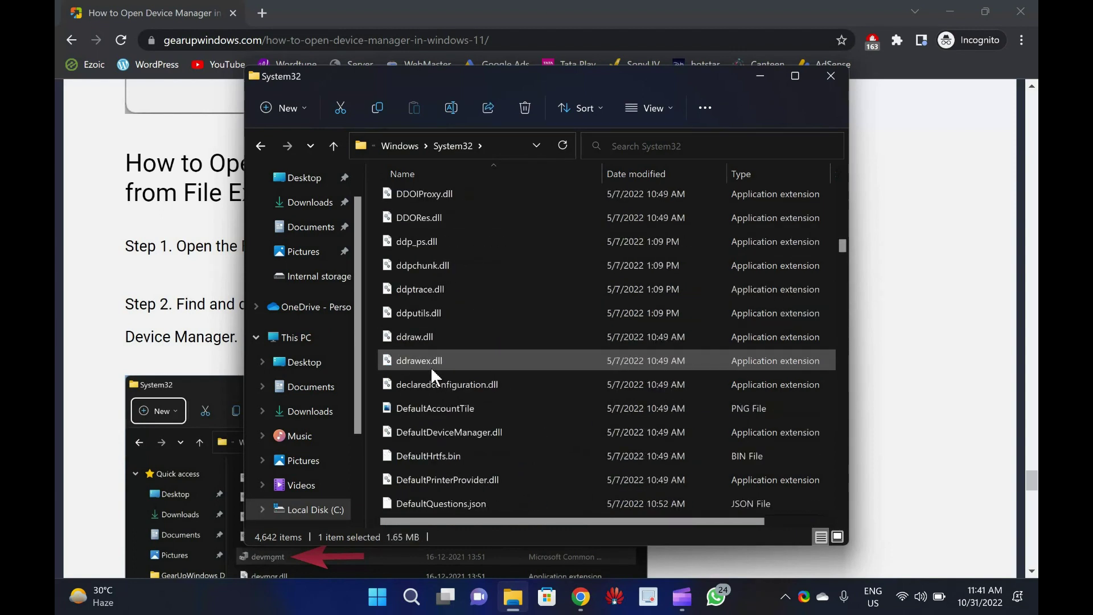
{"action": "scroll", "coordinate": [431, 367], "scroll_direction": "down", "scroll_amount": 5}
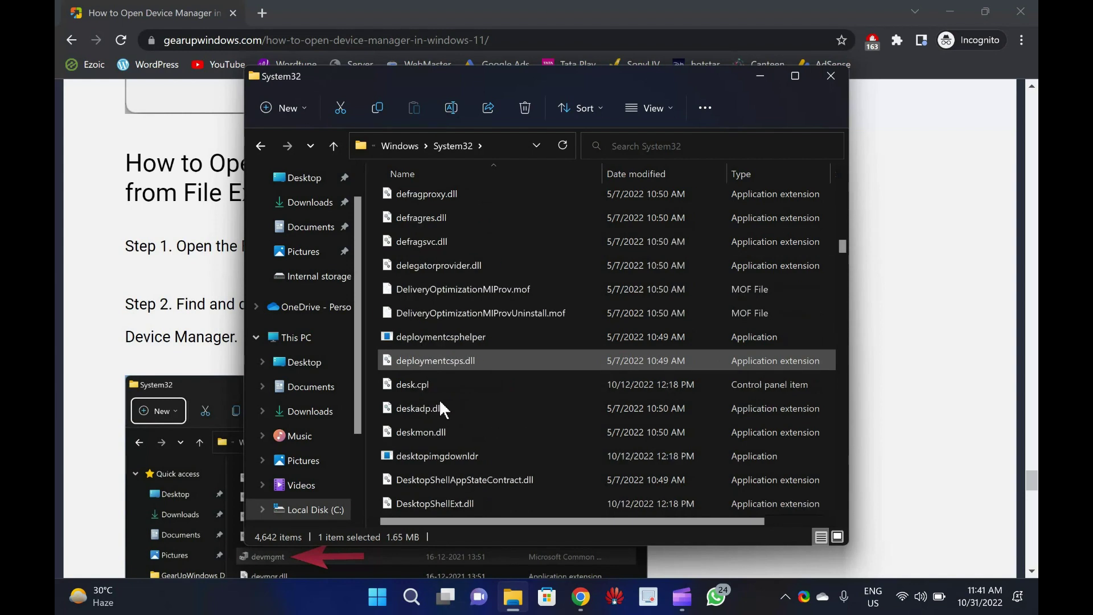
{"action": "mouse_move", "coordinate": [419, 409]}
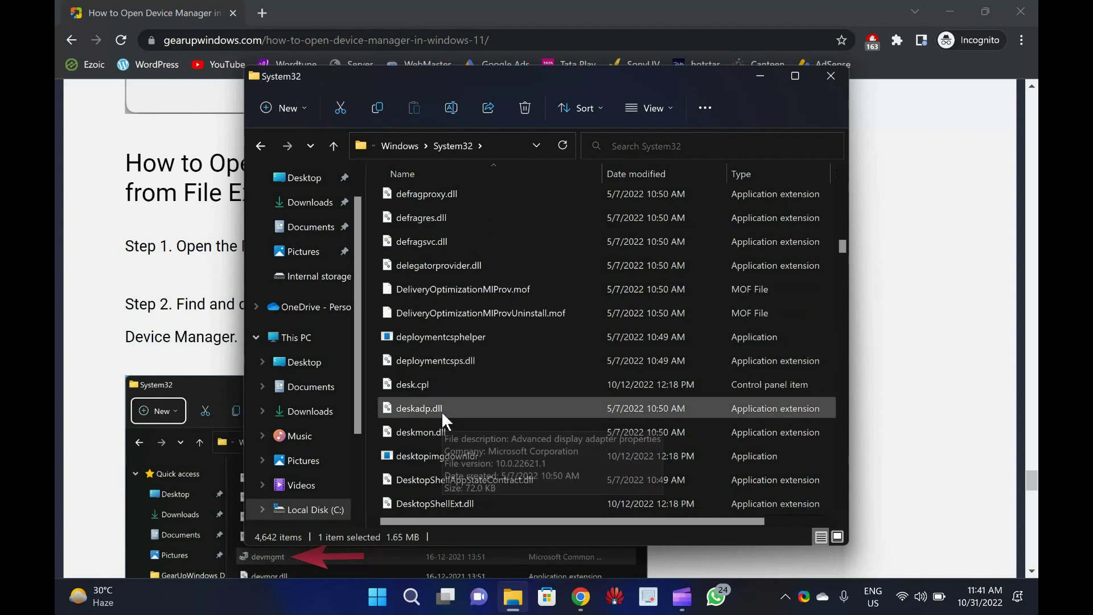
{"action": "scroll", "coordinate": [441, 410], "scroll_direction": "down", "scroll_amount": 4}
{"action": "scroll", "coordinate": [441, 411], "scroll_direction": "down", "scroll_amount": 3}
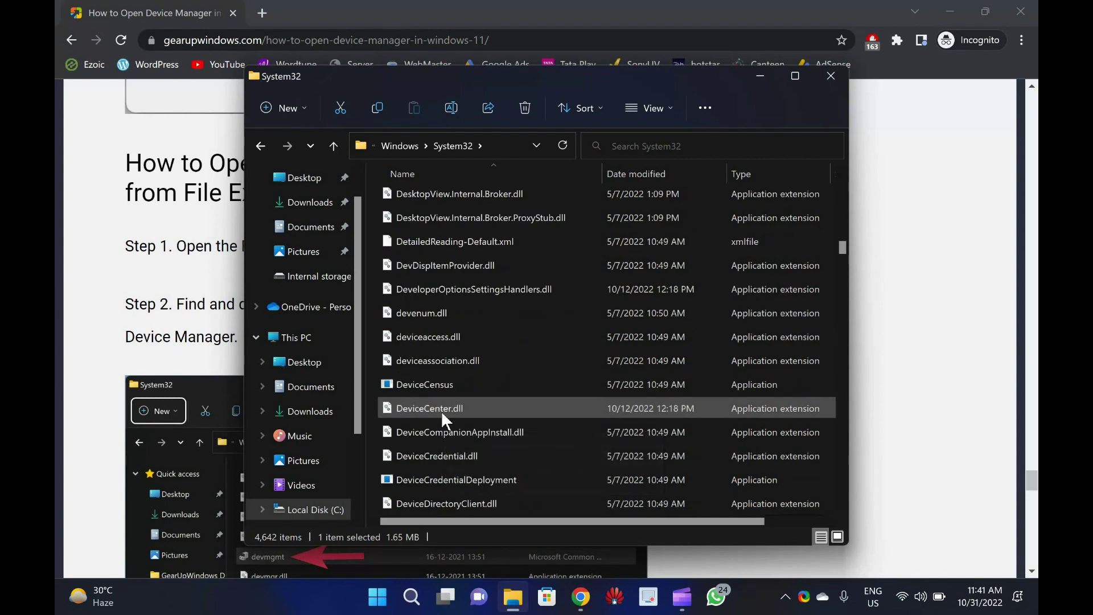
{"action": "scroll", "coordinate": [441, 411], "scroll_direction": "down", "scroll_amount": 3}
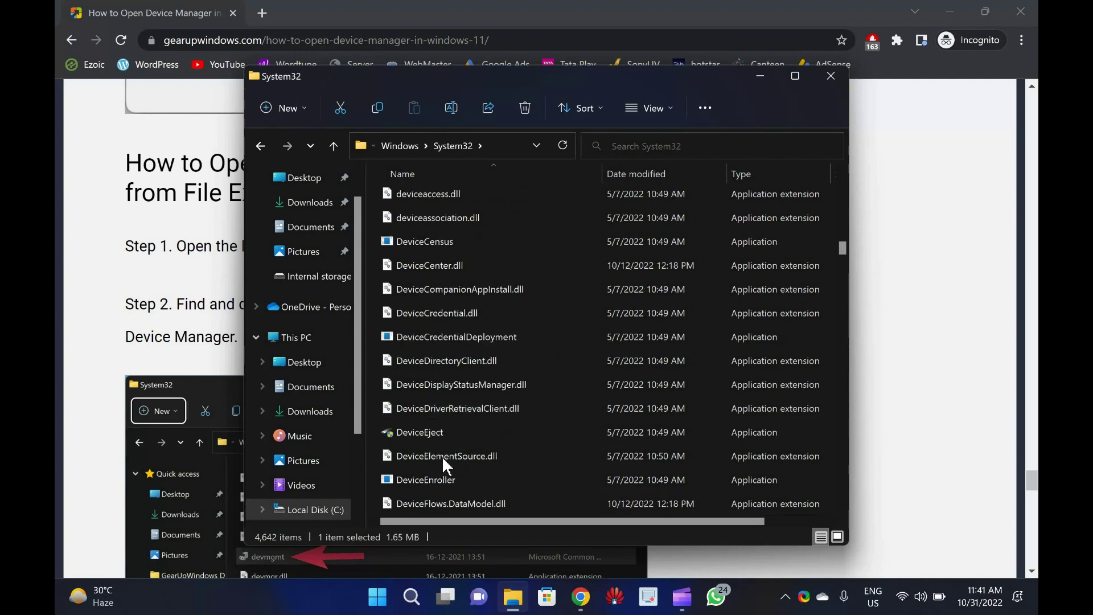
{"action": "scroll", "coordinate": [441, 456], "scroll_direction": "down", "scroll_amount": 1}
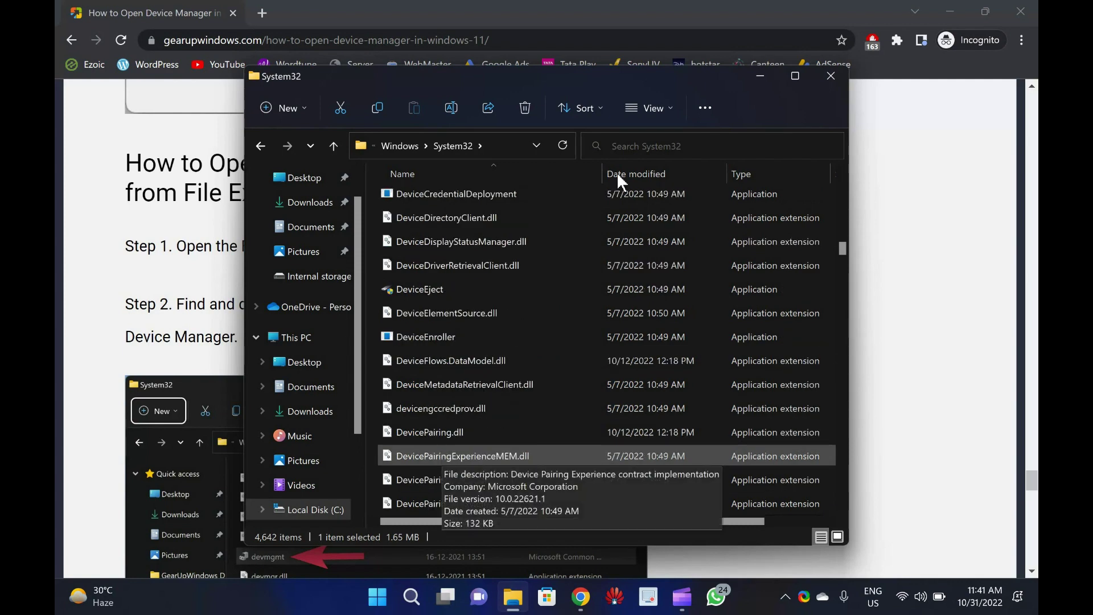